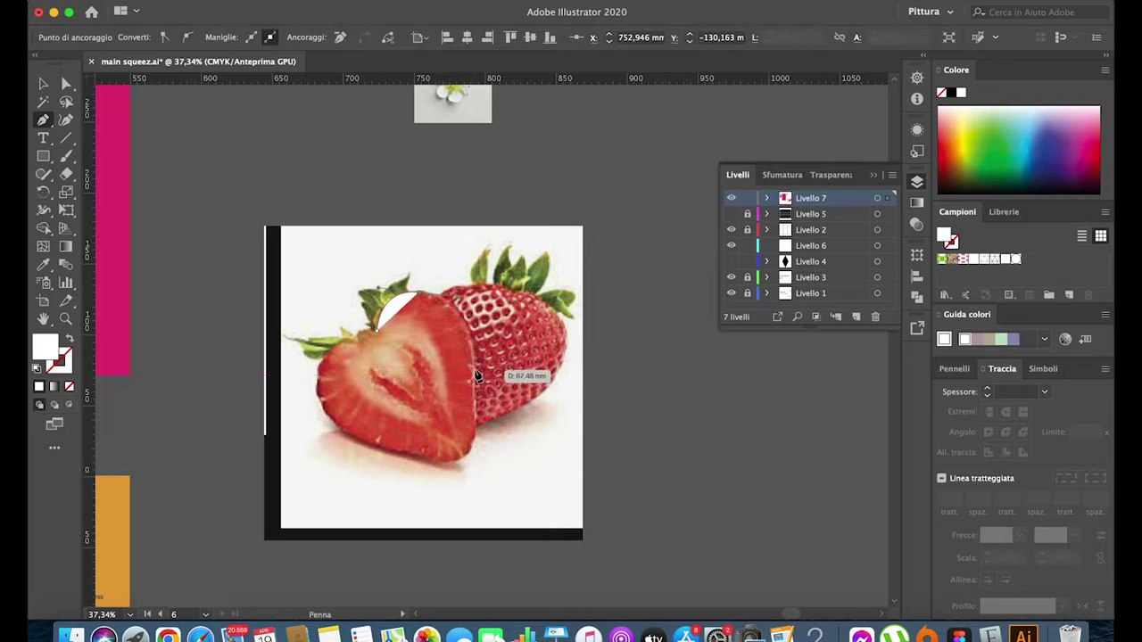
# Close the white path over the cut strawberry half into a heart shape.
pyautogui.moveTo(474, 369)
pyautogui.mouseDown()
pyautogui.moveTo(477, 438)
pyautogui.moveTo(330, 420)
pyautogui.moveTo(335, 345)
pyautogui.mouseUp()
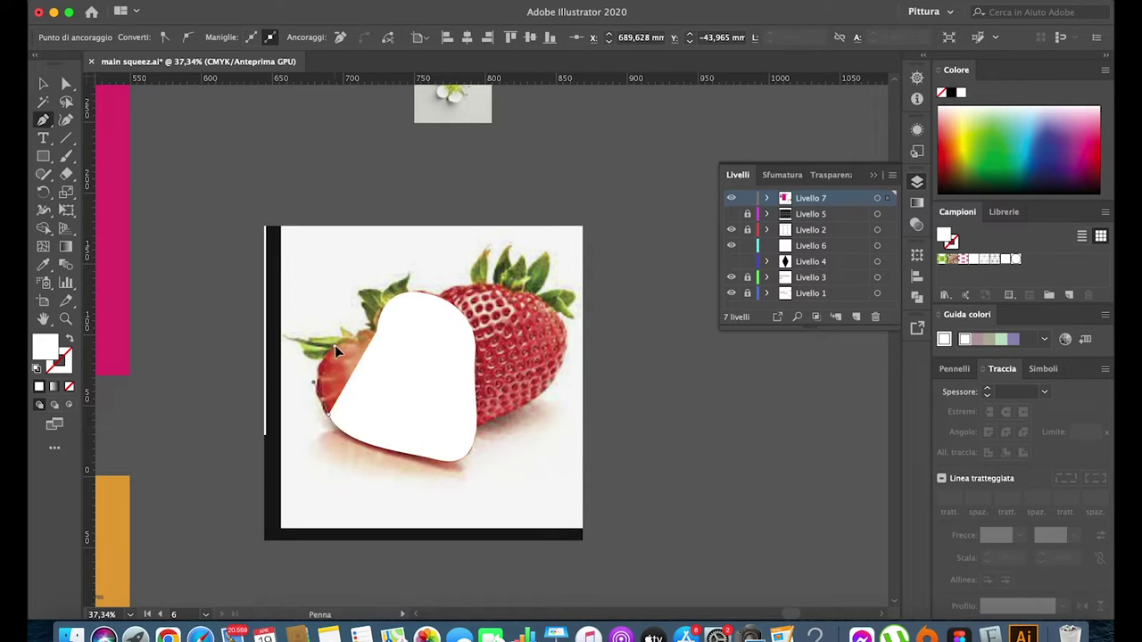
pyautogui.moveTo(417, 292); pyautogui.dragTo(442, 332)
pyautogui.press('v')
pyautogui.click(229, 183)
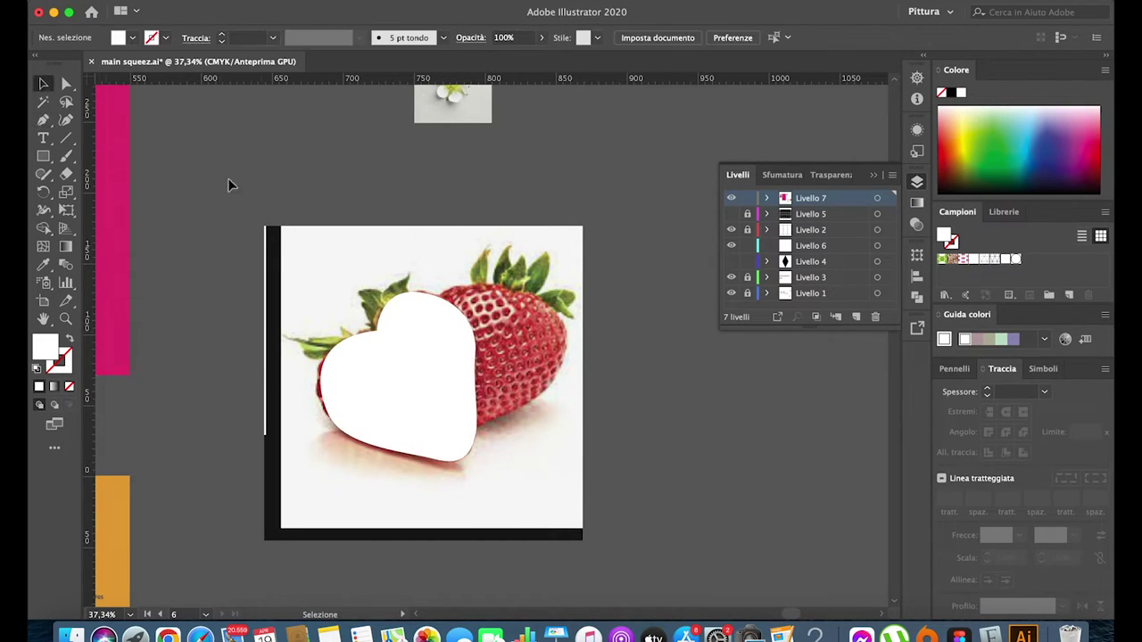
pyautogui.scroll(3, 96, 167)
# Trace the first two leaf outlines as white 4 pt strokes with no fill.
pyautogui.click(489, 295)
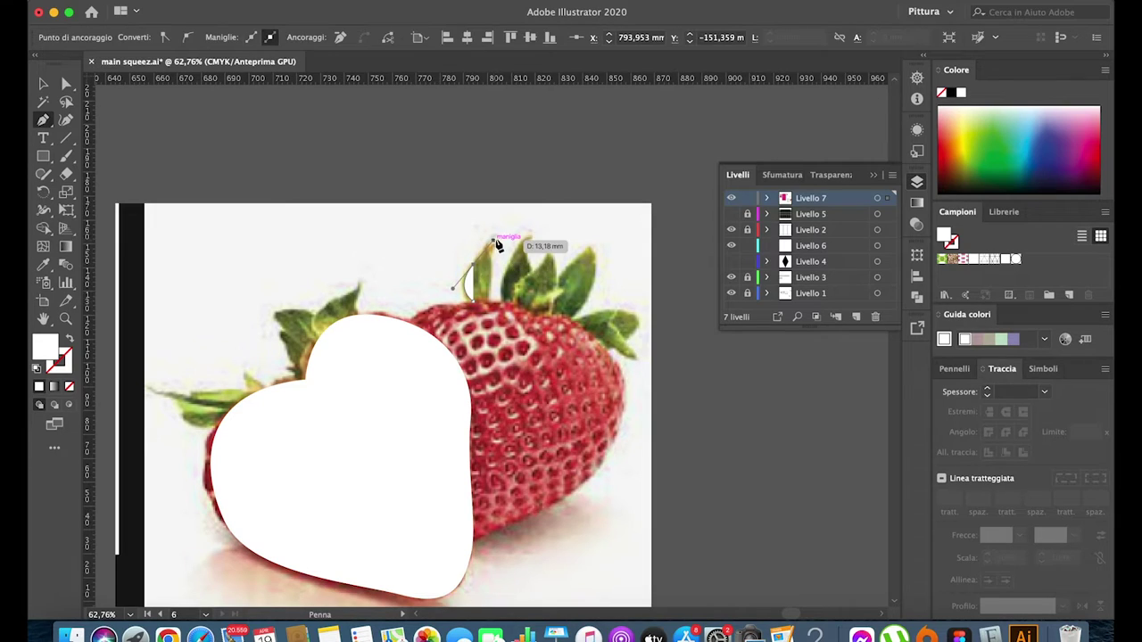
pyautogui.moveTo(497, 239); pyautogui.dragTo(473, 268)
pyautogui.hotkey('shift', 'x')
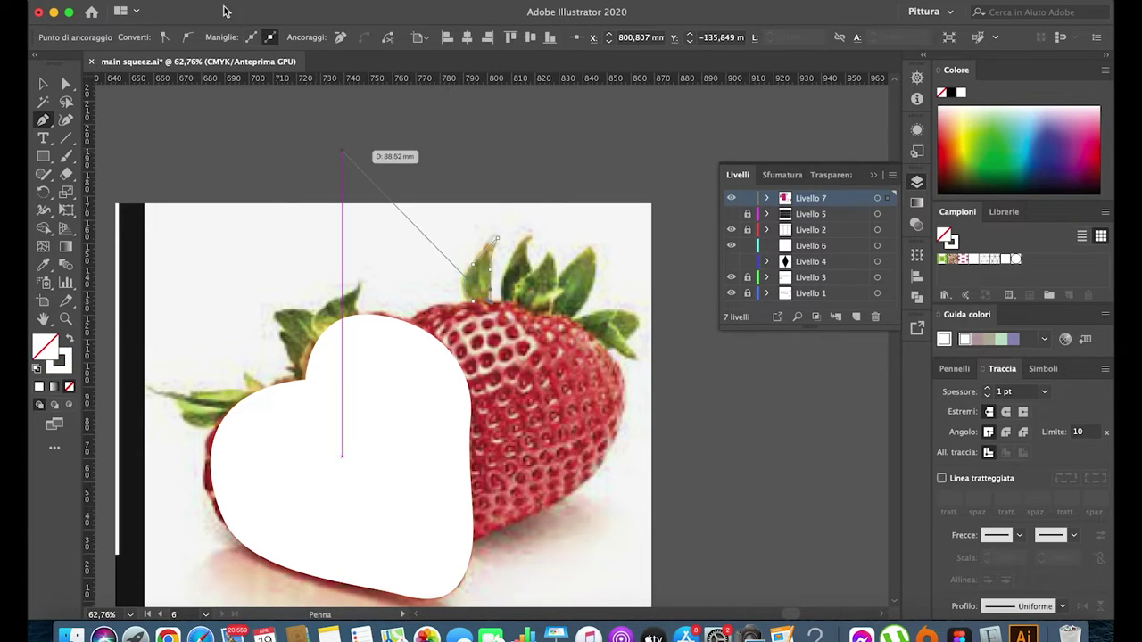
pyautogui.click(989, 394)
pyautogui.click(988, 393)
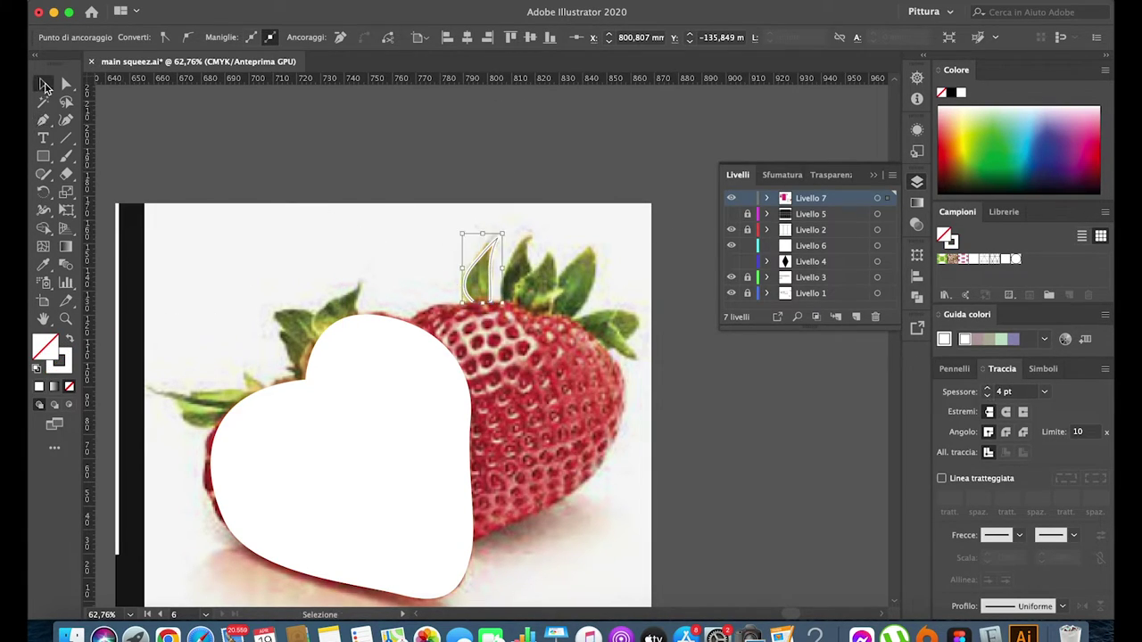
pyautogui.scroll(2, 497, 238)
pyautogui.moveTo(576, 203); pyautogui.dragTo(576, 205)
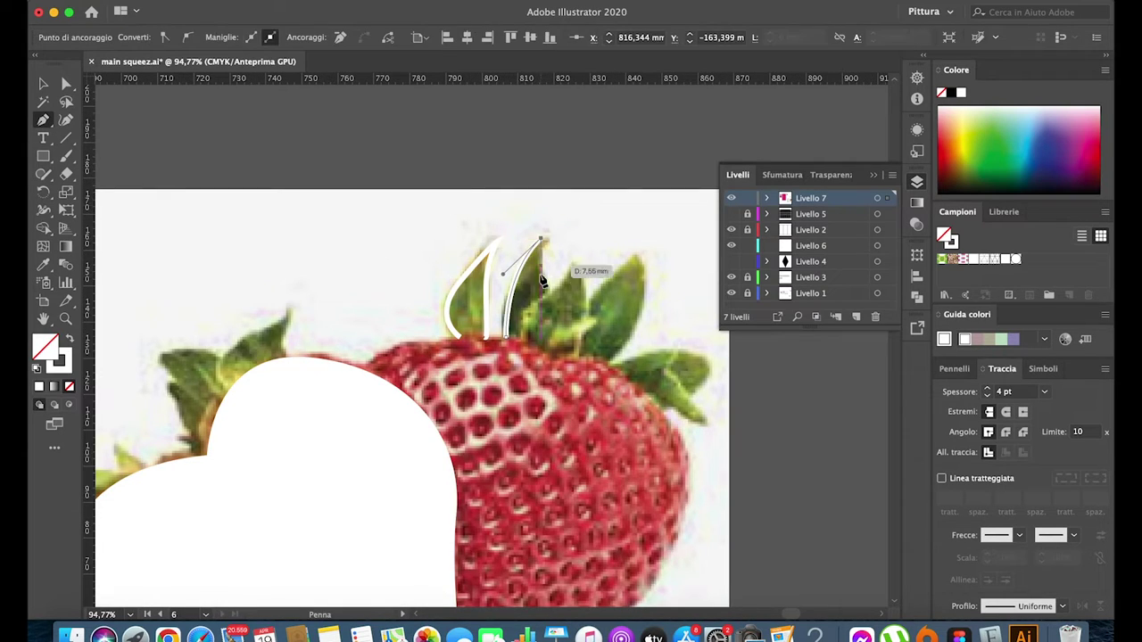
pyautogui.click(543, 293)
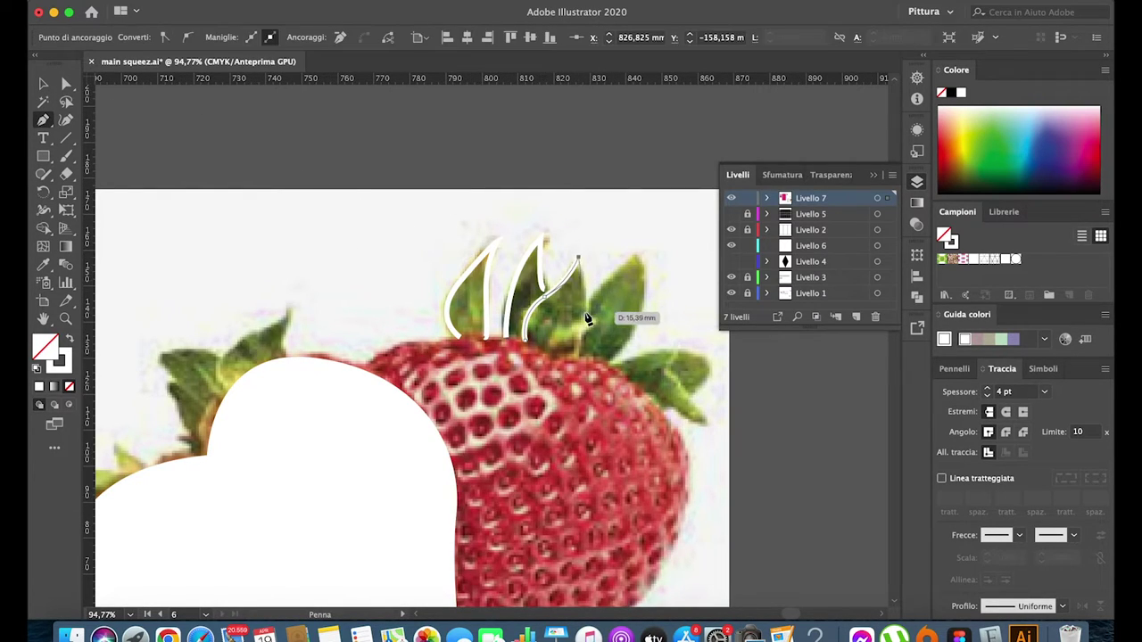
# Trace the remaining leaf outlines along the strawberry crown and finish the path.
pyautogui.click(575, 355)
pyautogui.click(595, 294)
pyautogui.moveTo(641, 255)
pyautogui.mouseDown()
pyautogui.moveTo(639, 325)
pyautogui.moveTo(676, 365)
pyautogui.mouseUp()
pyautogui.click(614, 361)
pyautogui.hscroll(2, 613, 361)
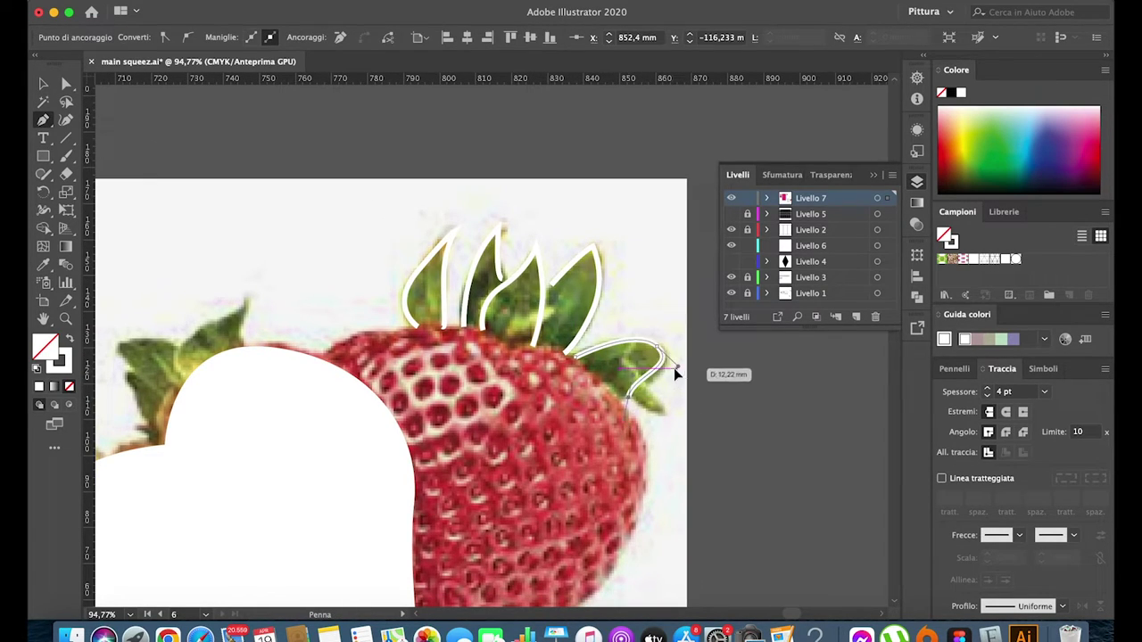
pyautogui.press('super+minus')
pyautogui.press('v')
pyautogui.click(457, 475)
# Hide the strawberry reference photo and undo the leaf outlines placed over the heart.
pyautogui.click(624, 352)
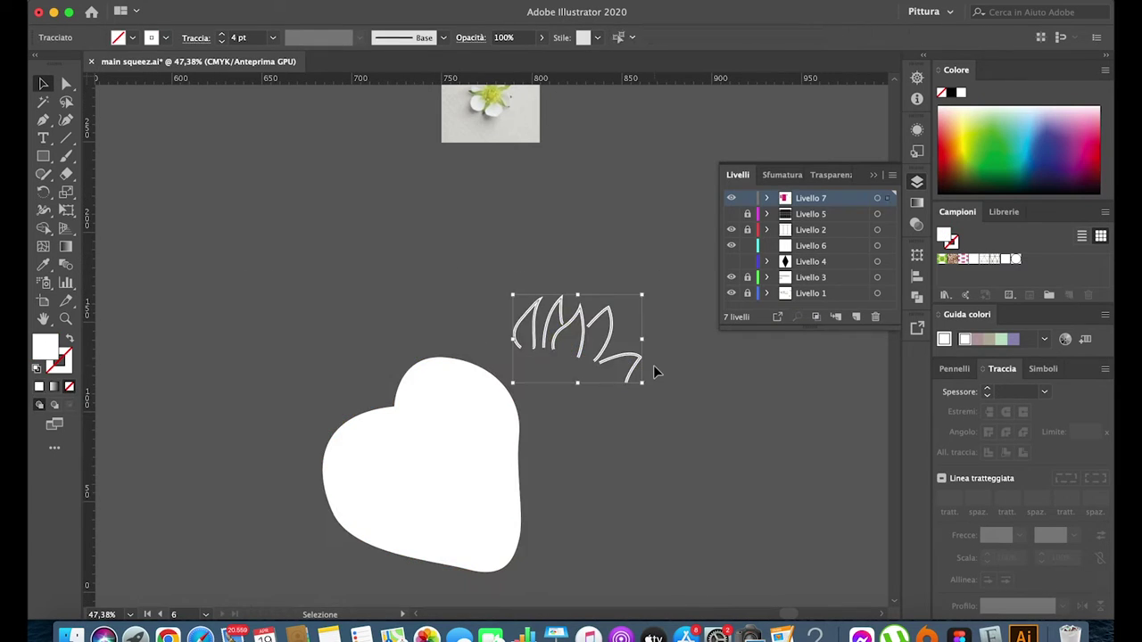
pyautogui.moveTo(580, 339); pyautogui.dragTo(375, 366)
pyautogui.moveTo(455, 339); pyautogui.dragTo(429, 316)
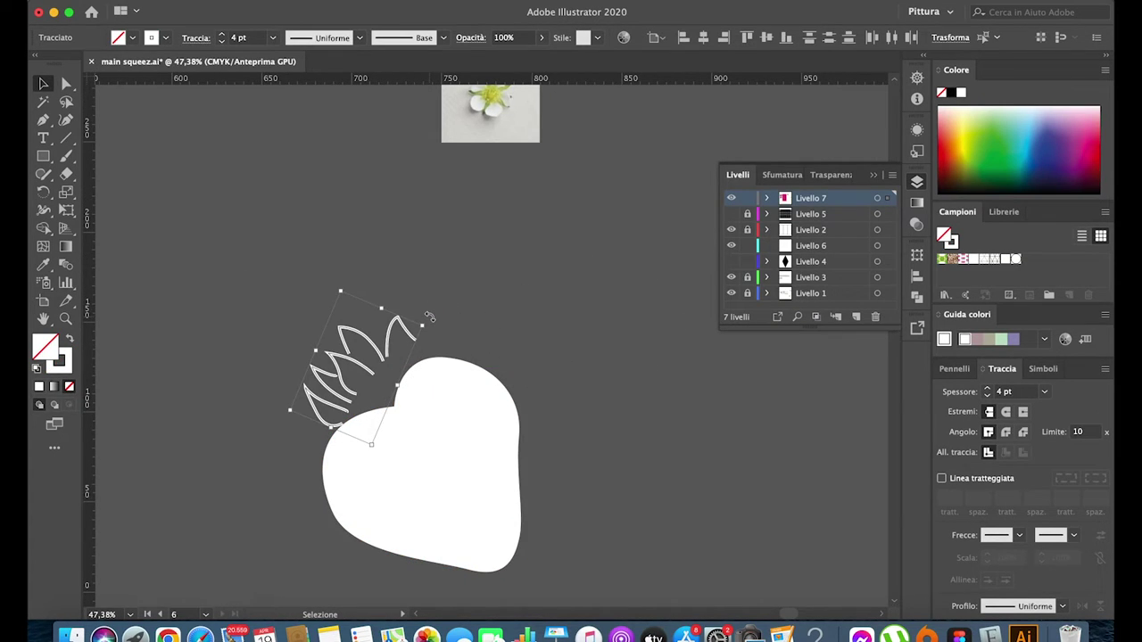
pyautogui.press('super+z')
pyautogui.press('super+z')
pyautogui.press('super+z')
pyautogui.press('super+z')
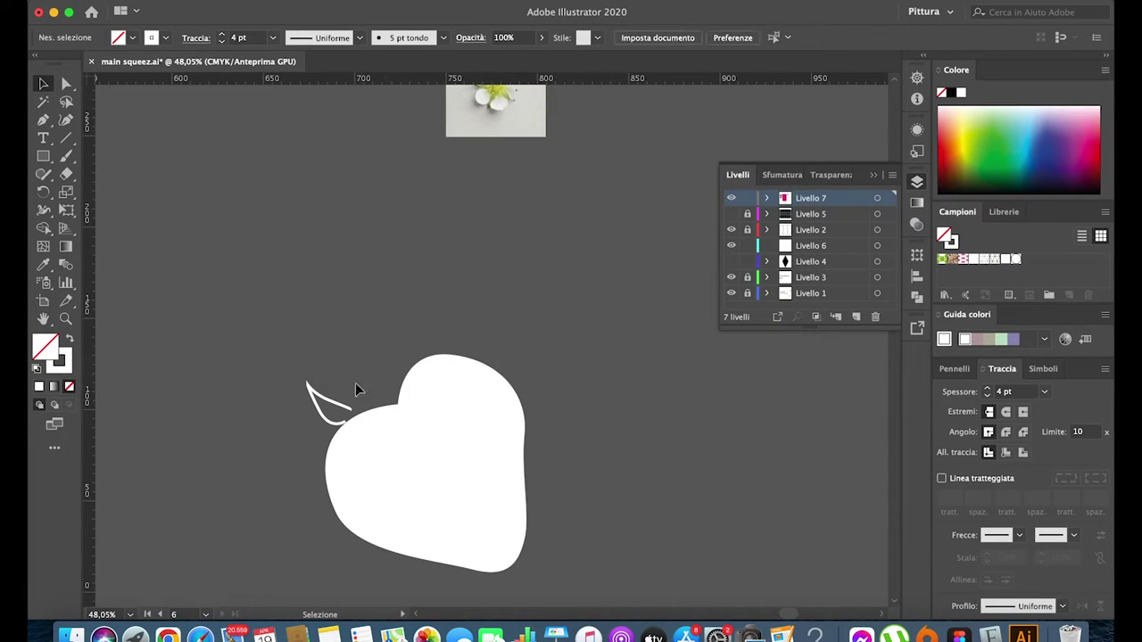
pyautogui.press('super+z')
# Paint a ring of small white dots around the heart with the Paintbrush.
pyautogui.scroll(-2, 326, 406)
pyautogui.click(68, 157)
pyautogui.scroll(3, 384, 366)
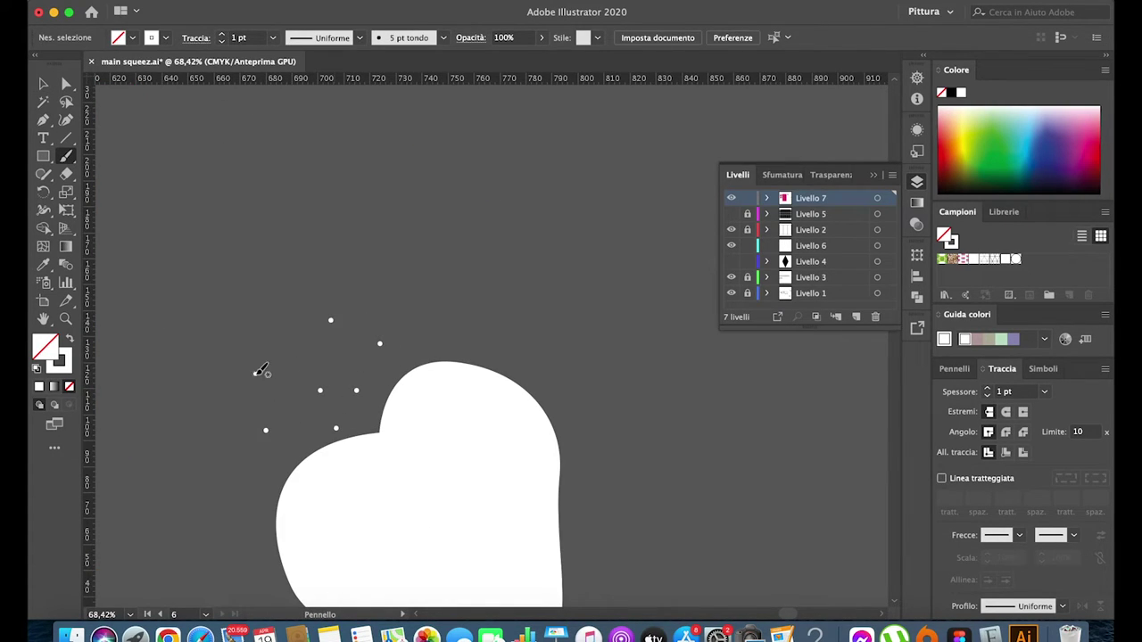
pyautogui.scroll(-3, 482, 270)
pyautogui.hscroll(-1, 481, 270)
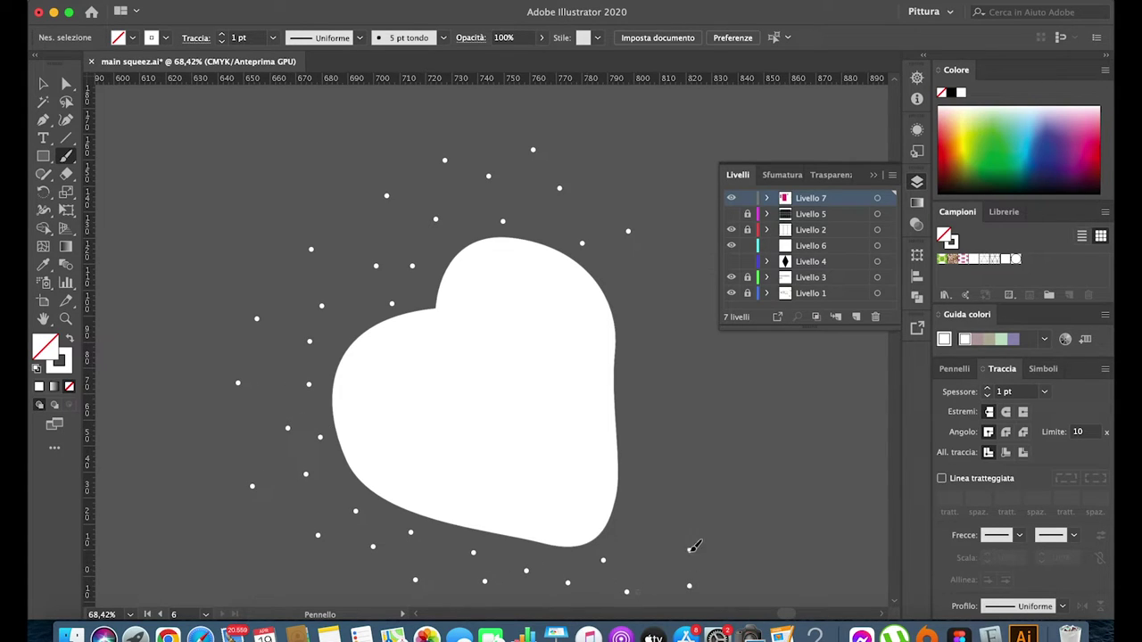
pyautogui.scroll(-3, 680, 275)
pyautogui.press('v')
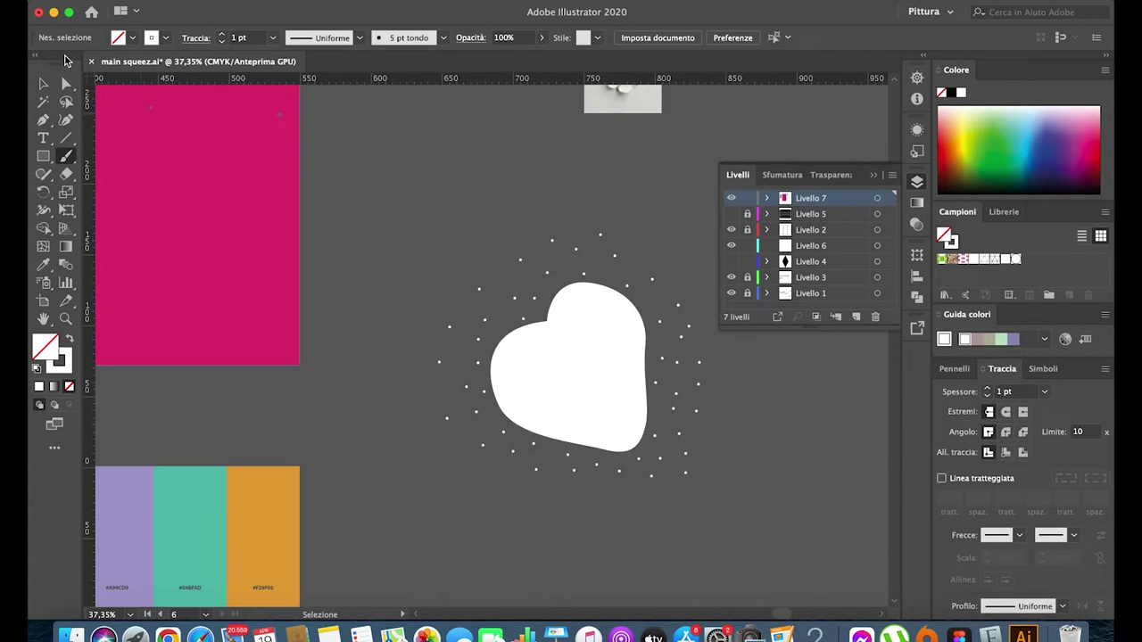
pyautogui.hscroll(1, 535, 339)
# Alt-drag two smaller, rotated copies of the heart beside the original.
pyautogui.moveTo(428, 371); pyautogui.dragTo(568, 231)
pyautogui.moveTo(625, 172); pyautogui.dragTo(532, 331)
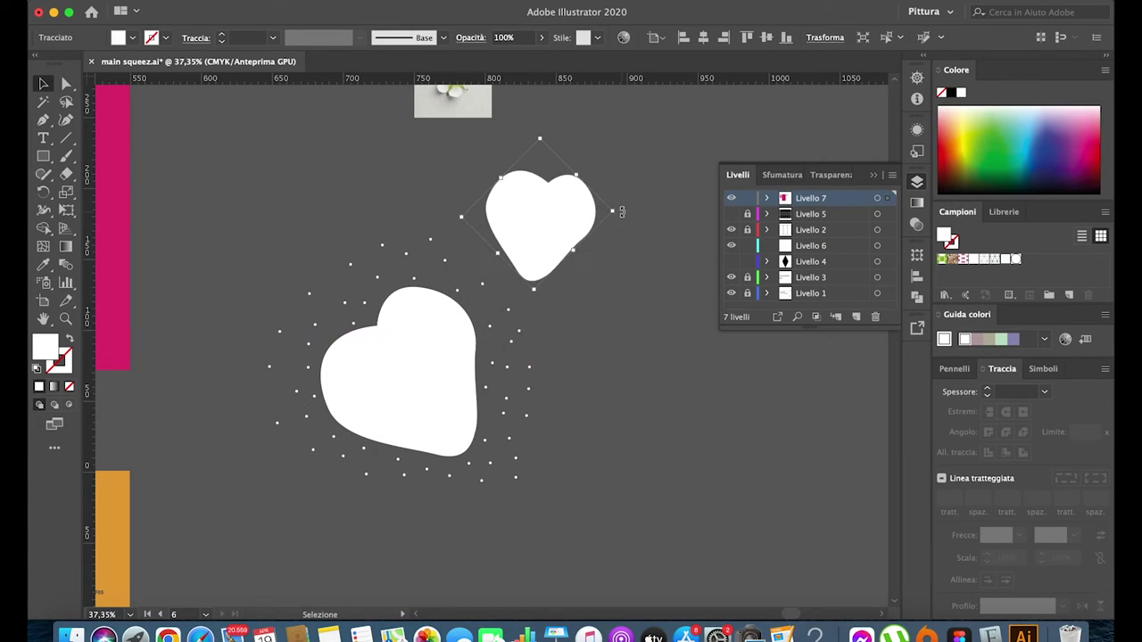
pyautogui.moveTo(561, 230)
pyautogui.mouseDown()
pyautogui.moveTo(626, 378)
pyautogui.moveTo(626, 237)
pyautogui.mouseUp()
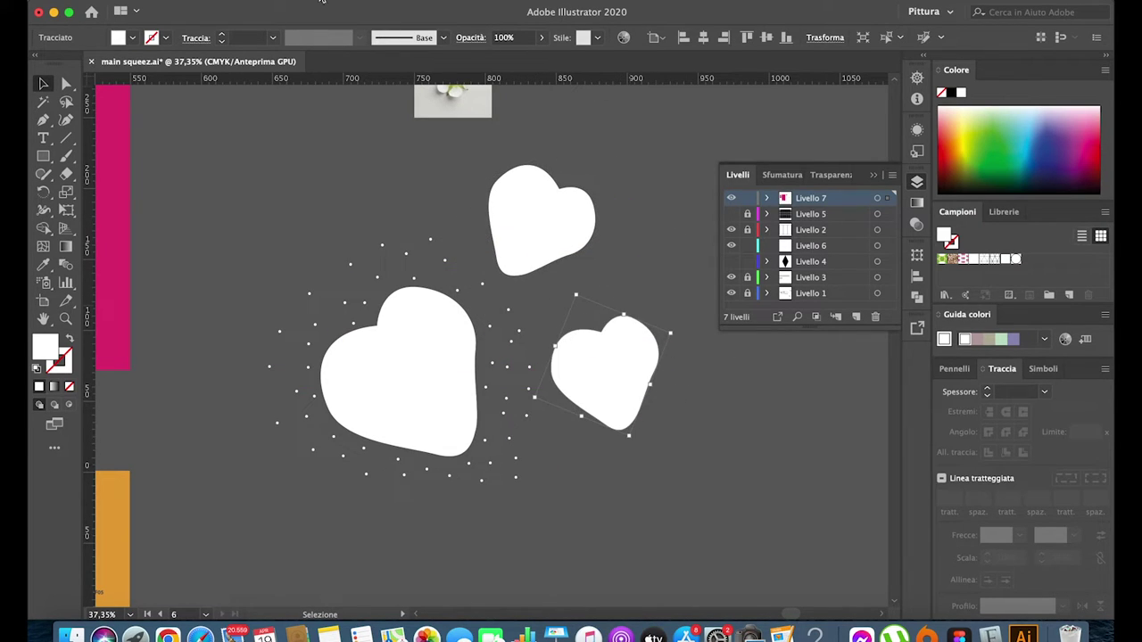
# Mirror the smallest heart via Trasforma > Rifletti and make it a white outline.
pyautogui.rightClick(594, 350)
pyautogui.click(841, 530)
pyautogui.click(474, 334)
pyautogui.click(174, 236)
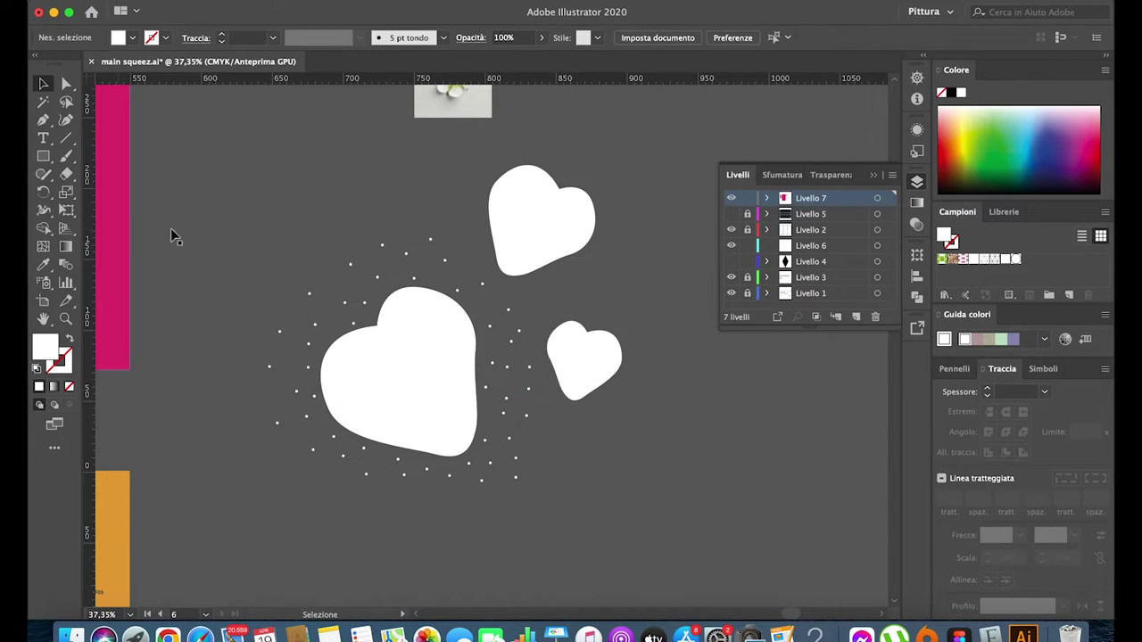
pyautogui.hotkey('shift', 'x')
# Paint white leaf sprigs and extra dots on the hearts, hiding the flower reference image.
pyautogui.press('b')
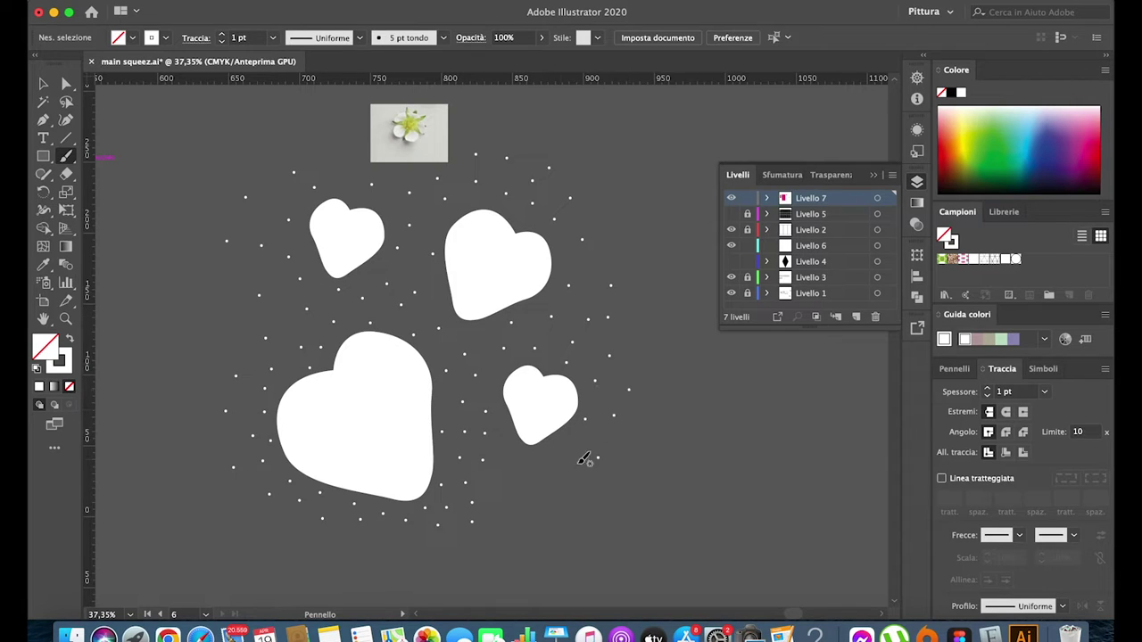
pyautogui.scroll(5, 383, 125)
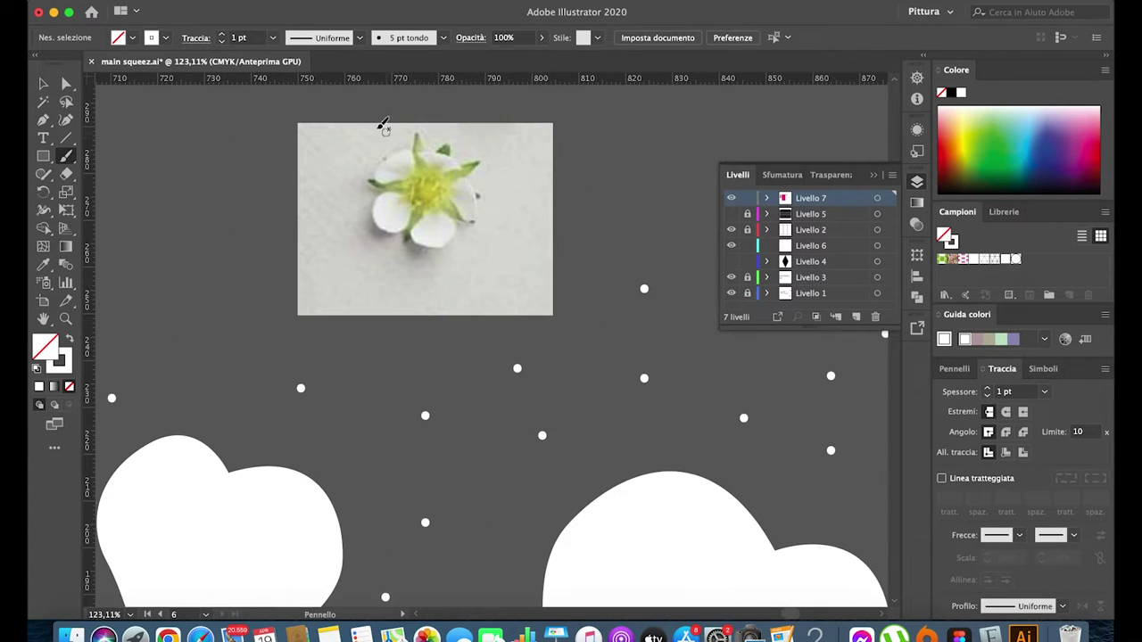
pyautogui.scroll(-4, 464, 200)
pyautogui.scroll(5, 416, 191)
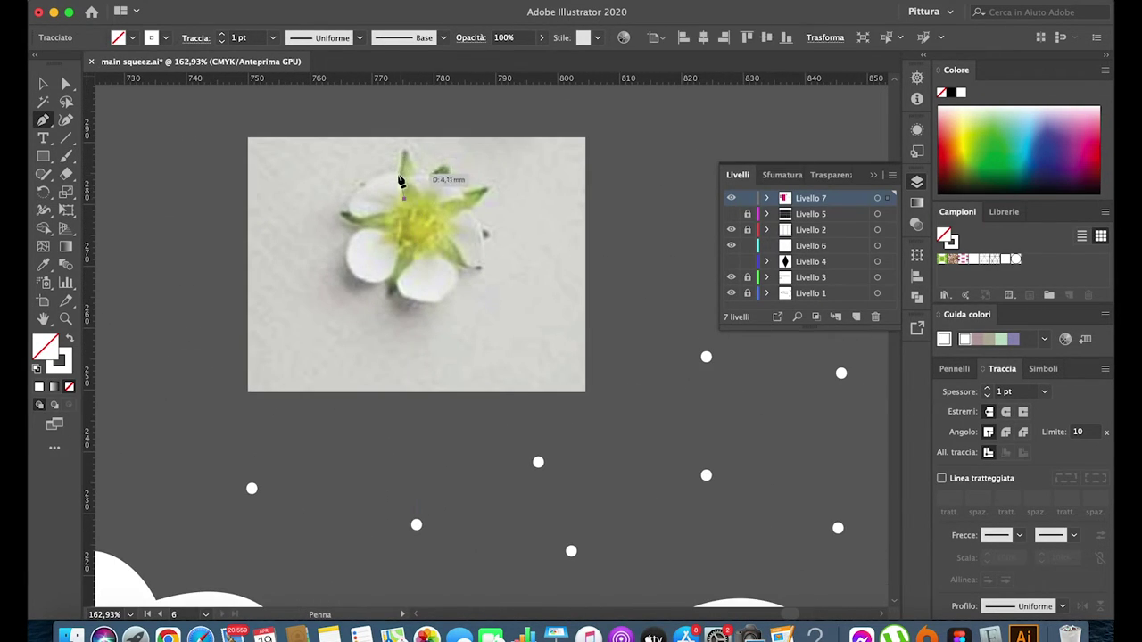
pyautogui.scroll(-6, 398, 178)
pyautogui.hotkey('ctrl', 'z')
pyautogui.press('v')
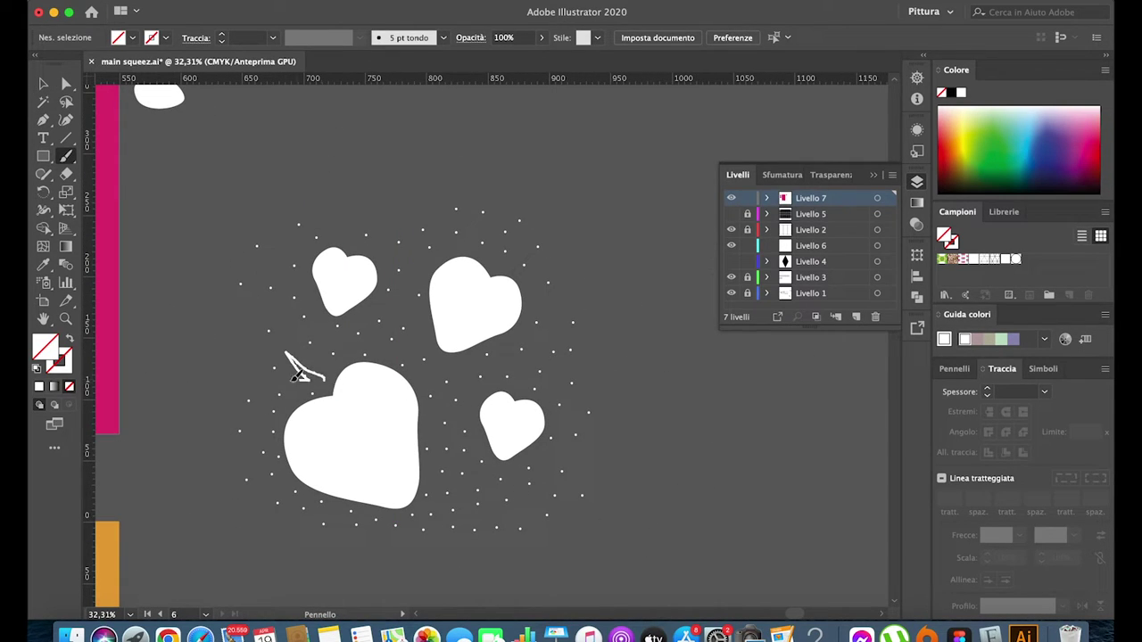
pyautogui.moveTo(294, 374); pyautogui.dragTo(273, 397)
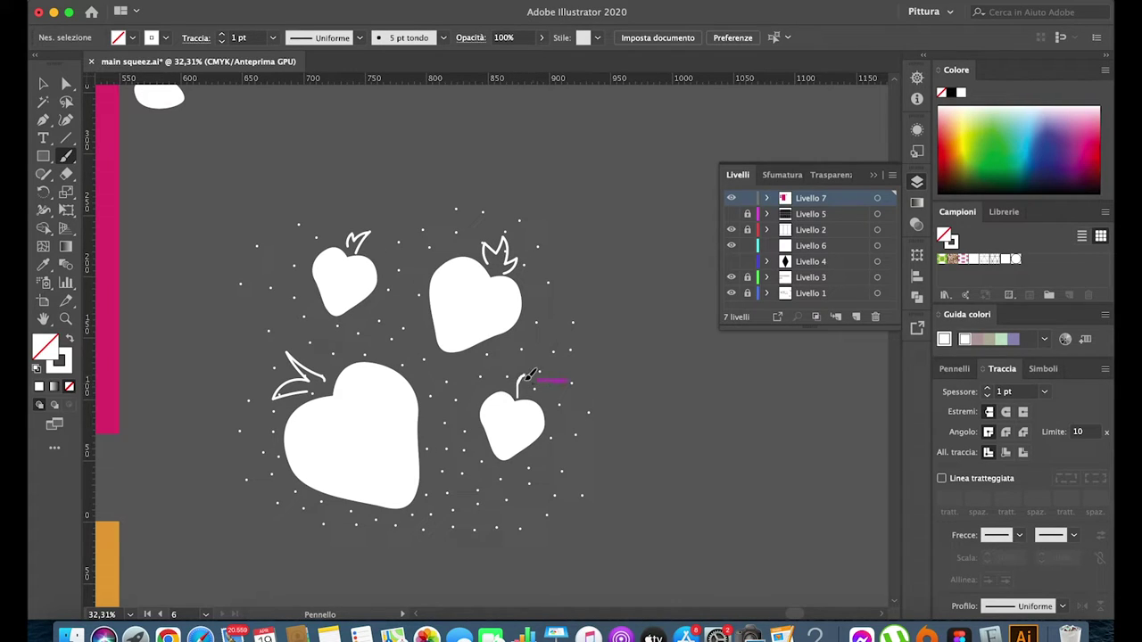
# Set a dark blue stroke and paint outlines along the small hearts' edges.
pyautogui.scroll(3, 381, 256)
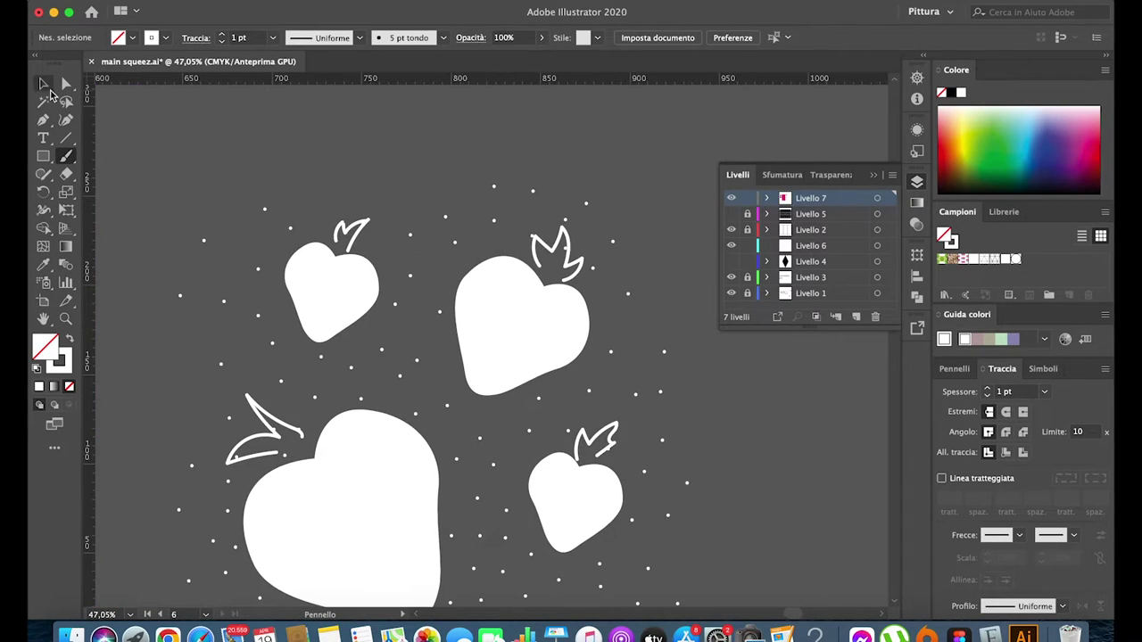
pyautogui.doubleClick(61, 359)
pyautogui.click(416, 293)
pyautogui.moveTo(320, 343); pyautogui.dragTo(299, 298)
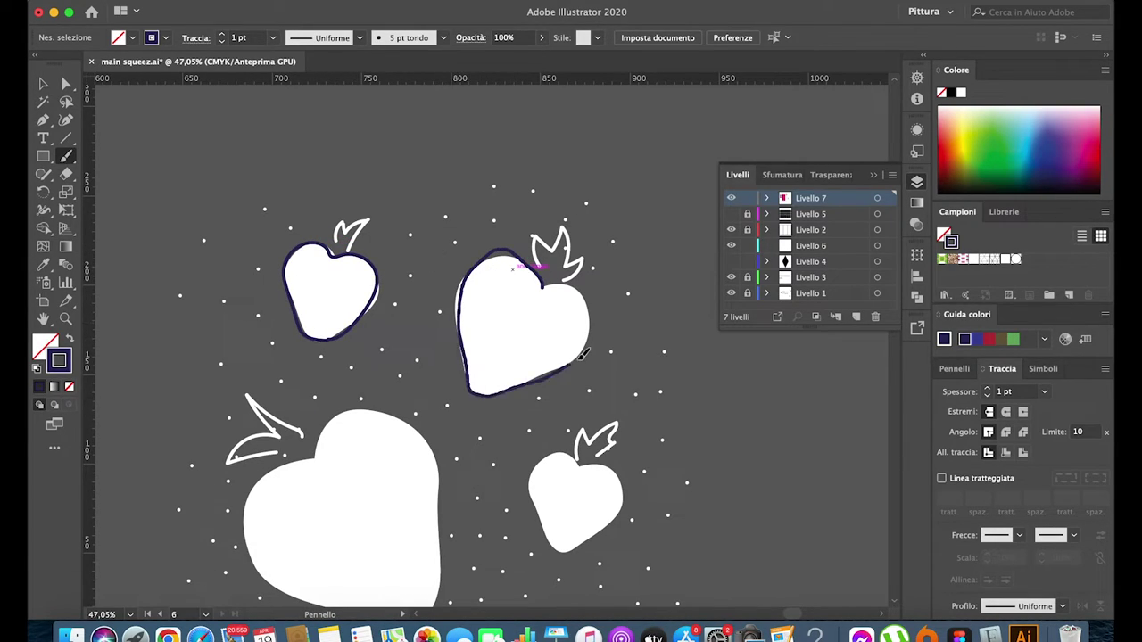
pyautogui.moveTo(581, 355); pyautogui.dragTo(541, 283)
pyautogui.scroll(-2, 542, 479)
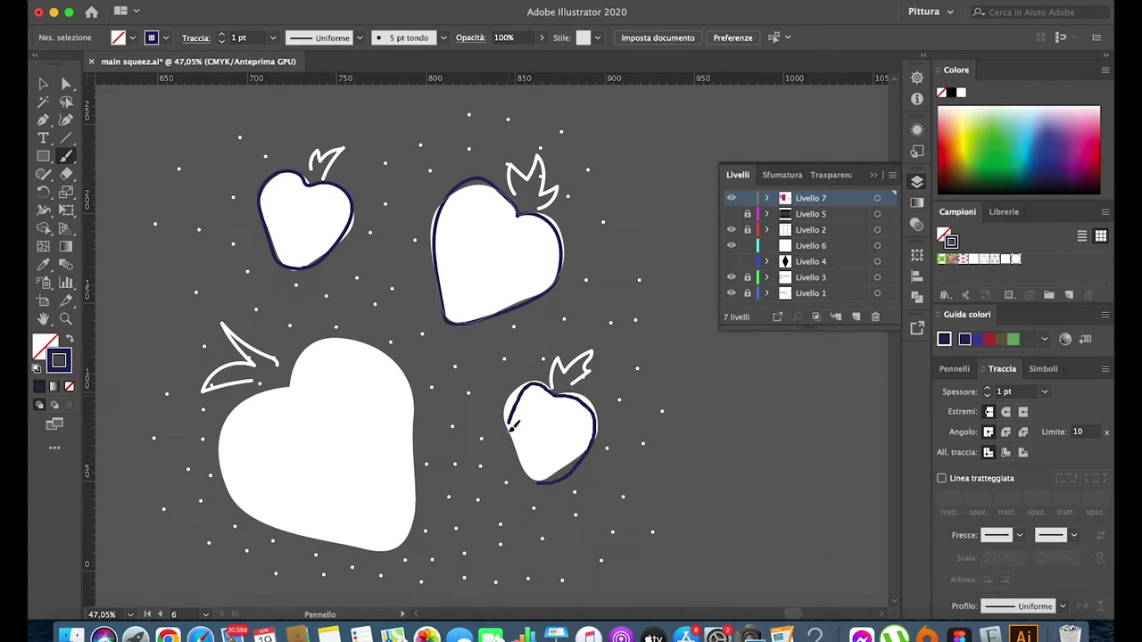
# Select the heart outlines and remove the big heart's white fill.
pyautogui.click(66, 83)
pyautogui.click(318, 224)
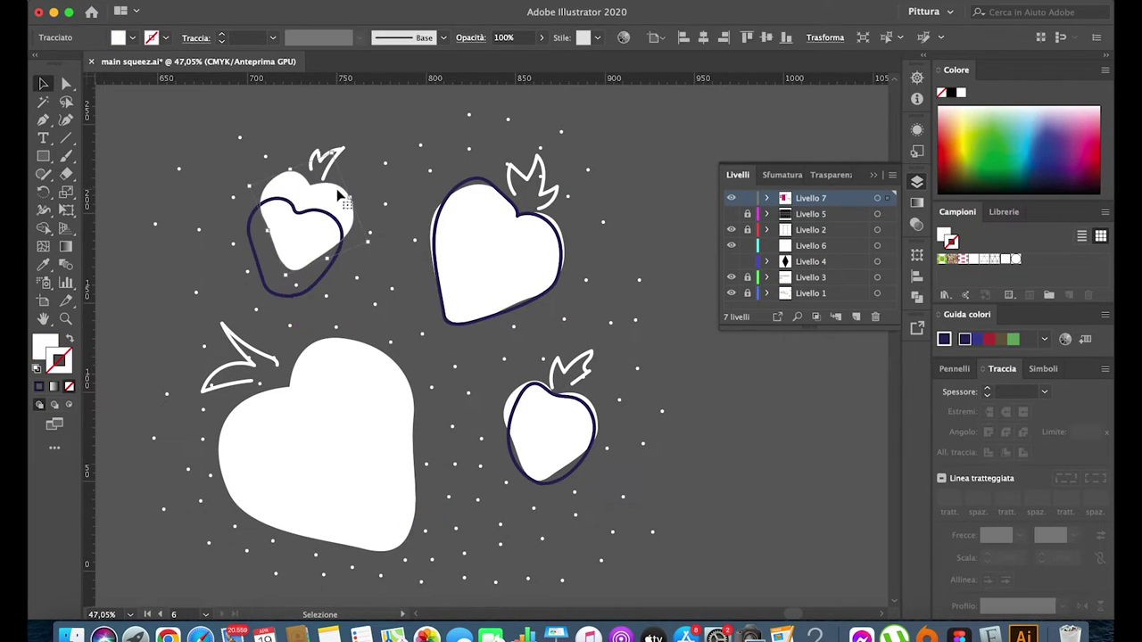
pyautogui.scroll(5, 303, 218)
pyautogui.scroll(2, 242, 459)
pyautogui.scroll(-5, 238, 471)
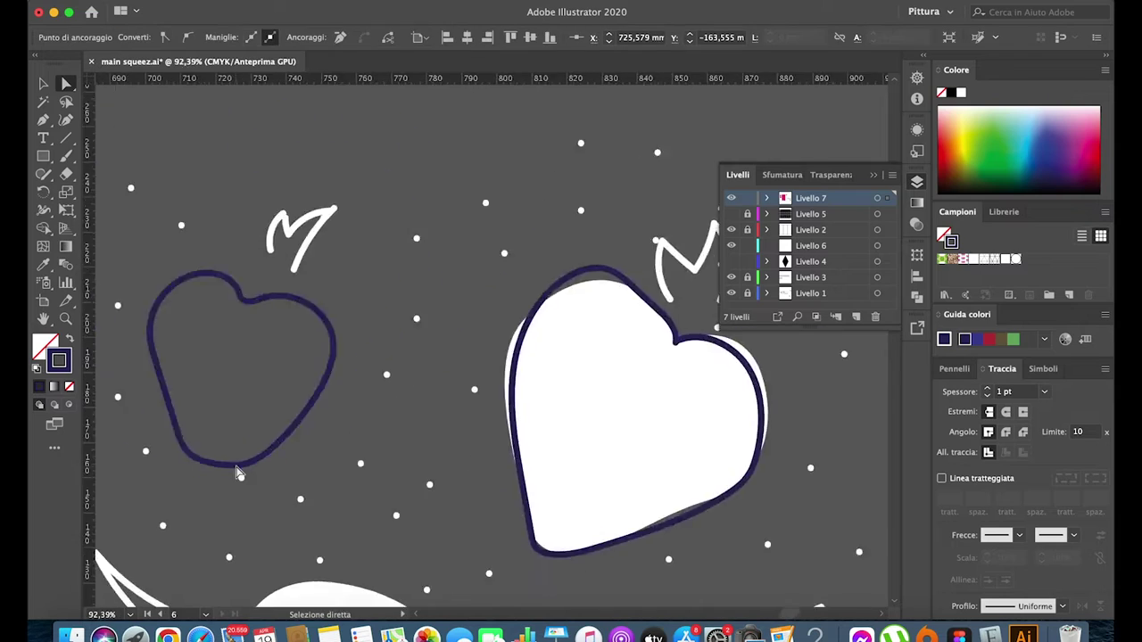
pyautogui.scroll(-2, 237, 471)
pyautogui.click(42, 83)
pyautogui.click(446, 464)
pyautogui.scroll(3, 486, 428)
pyautogui.press('Delete')
# Smooth the heart curve with the Curvature tool and clear the apple outline's fill.
pyautogui.scroll(5, 392, 396)
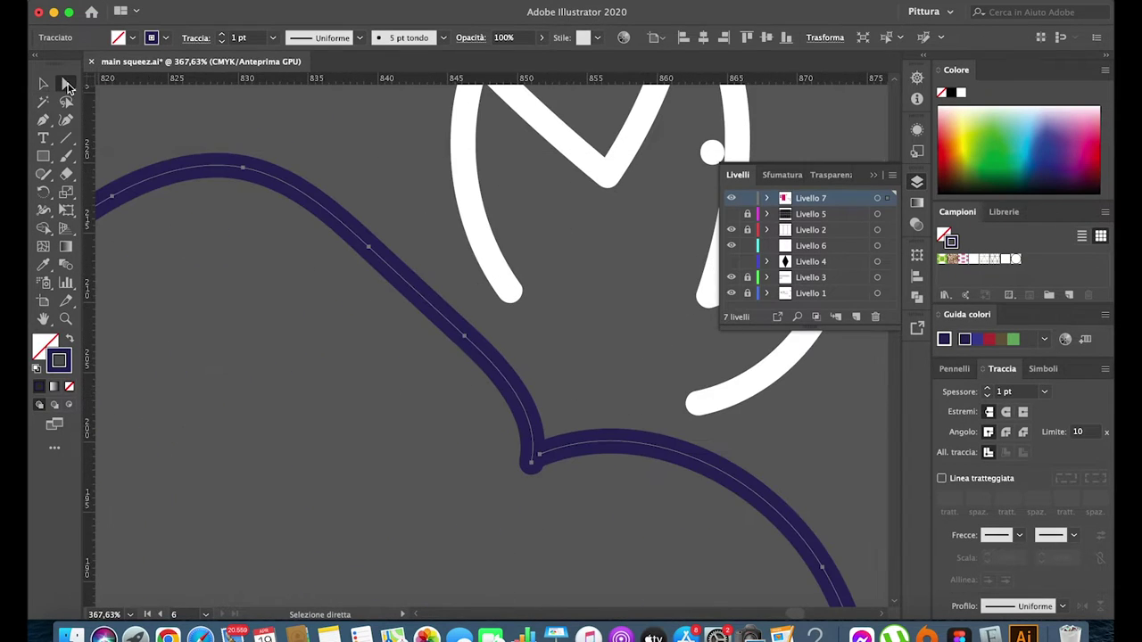
pyautogui.click(66, 119)
pyautogui.moveTo(464, 335); pyautogui.dragTo(433, 357)
pyautogui.doubleClick(531, 461)
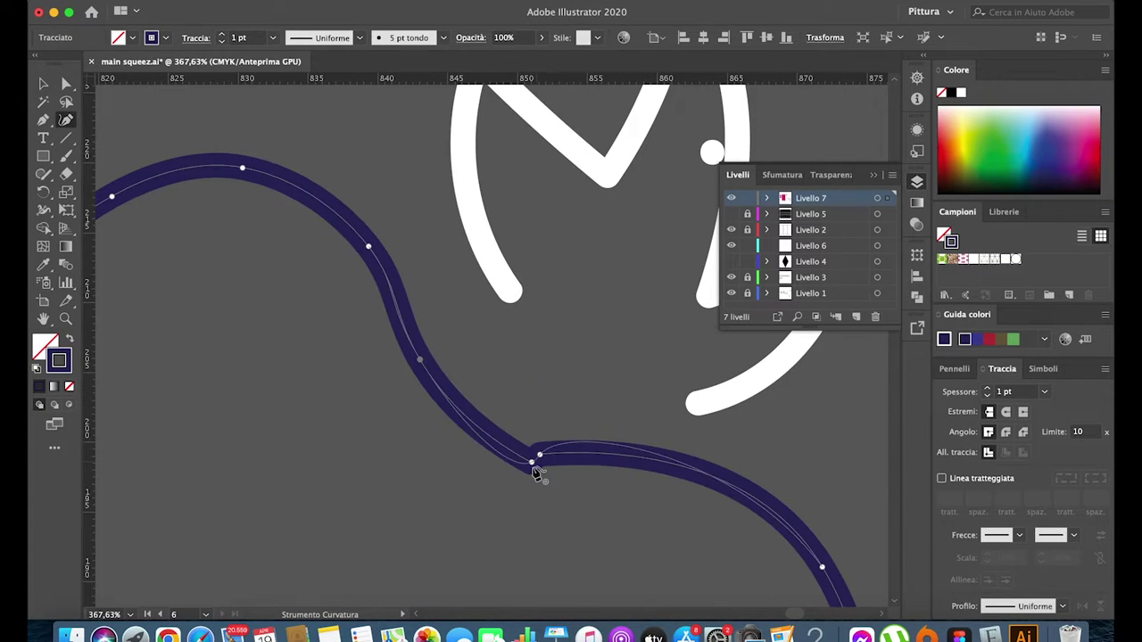
pyautogui.scroll(-5, 523, 474)
pyautogui.scroll(-4, 524, 473)
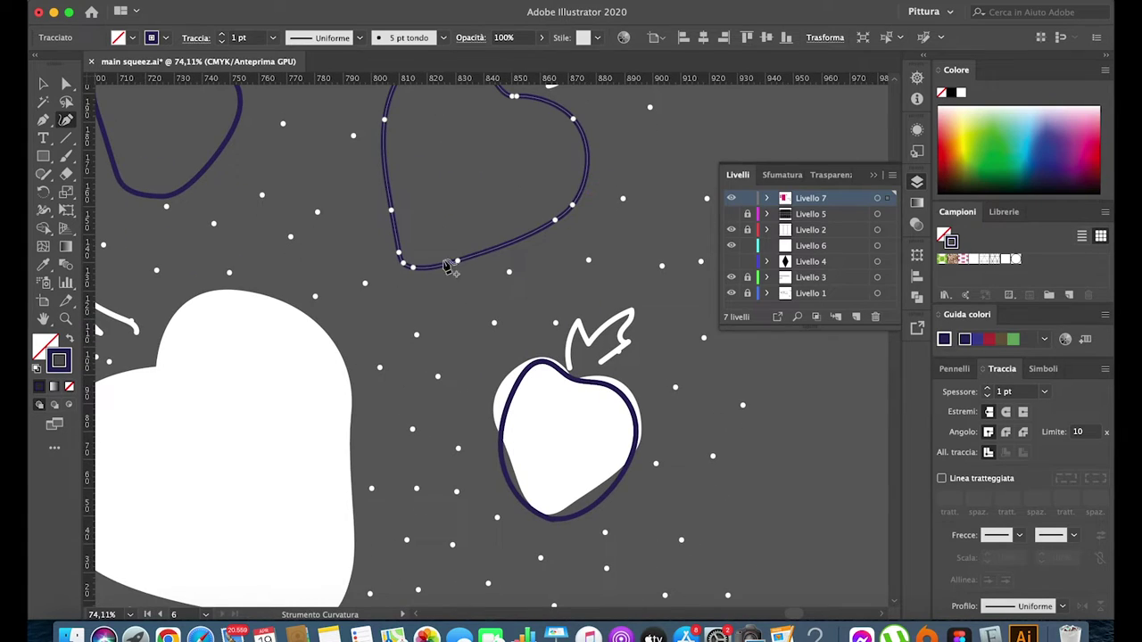
pyautogui.click(569, 378)
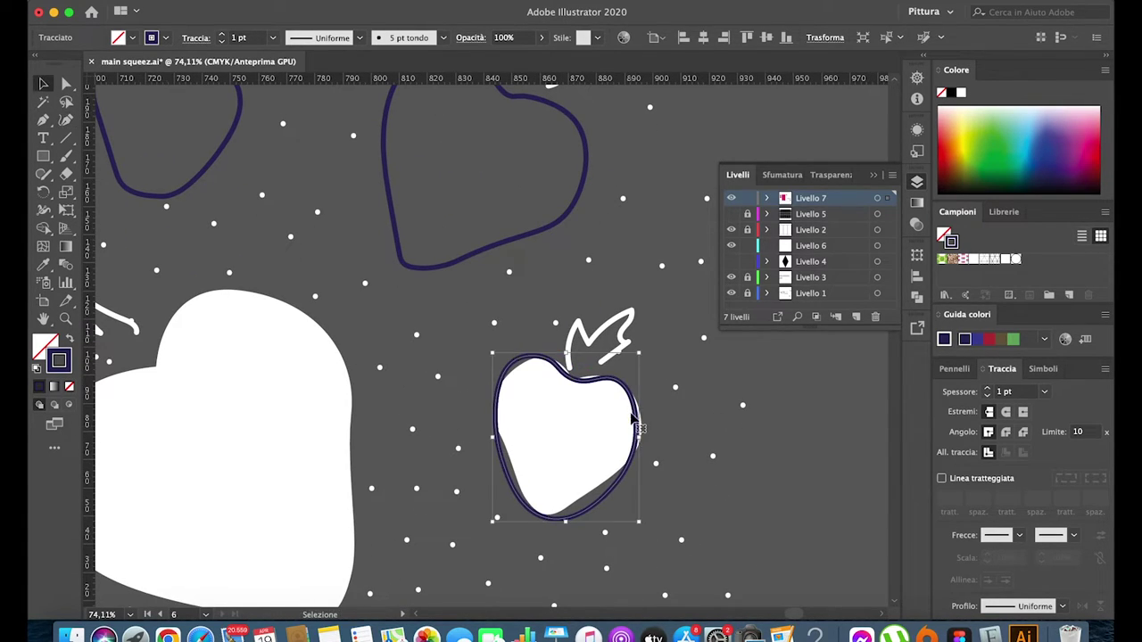
pyautogui.hotkey('ctrl', 'z')
pyautogui.hotkey('ctrl', 'z')
pyautogui.hotkey('ctrl', 'z')
# Alt-drag an offset copy of the small top-left strawberry outline and fill it dark navy.
pyautogui.press('v')
pyautogui.scroll(3, 447, 312)
pyautogui.hscroll(-2, 446, 312)
pyautogui.click(324, 227)
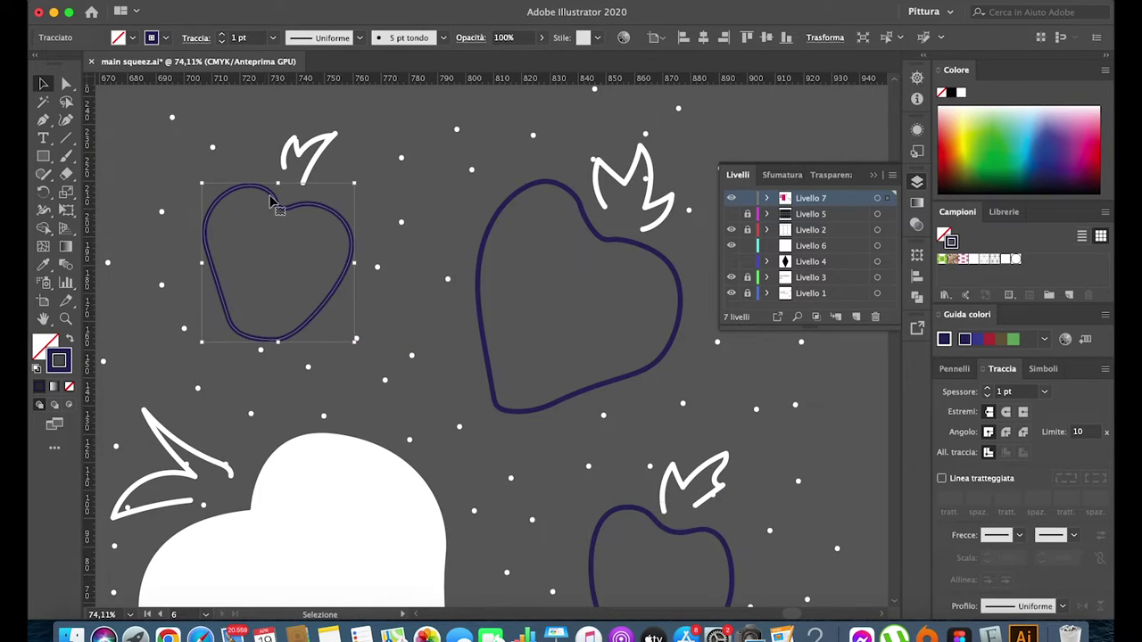
pyautogui.moveTo(275, 199); pyautogui.dragTo(344, 237)
pyautogui.hotkey('shift', 'x')
pyautogui.hotkey('ctrl', 'shift', 'a')
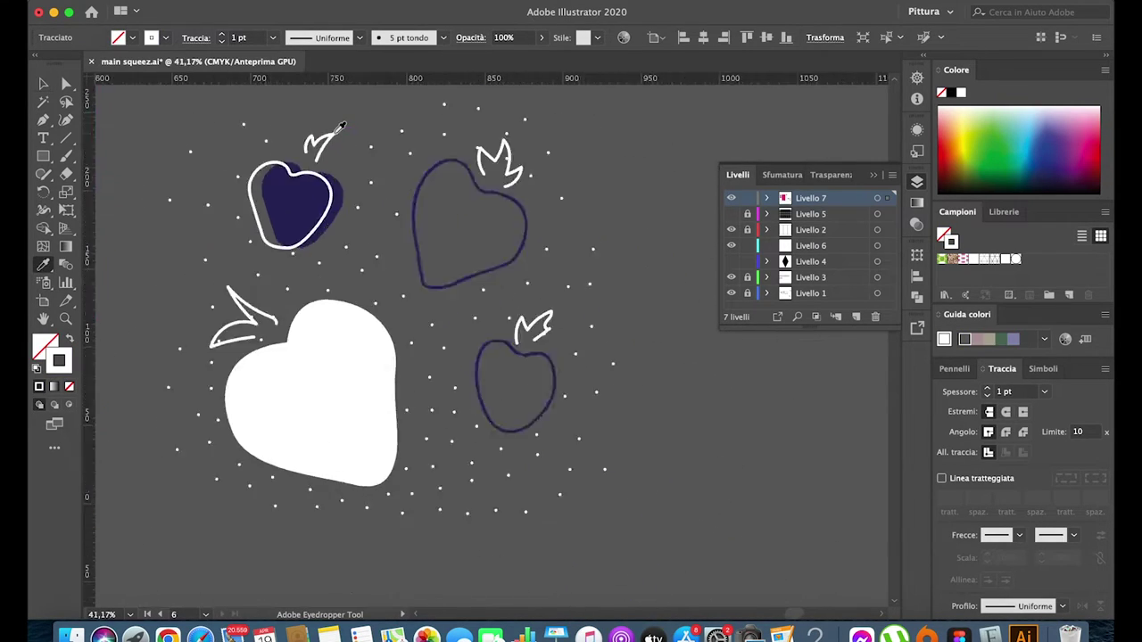
pyautogui.scroll(-5, 357, 356)
pyautogui.hscroll(-2, 268, 401)
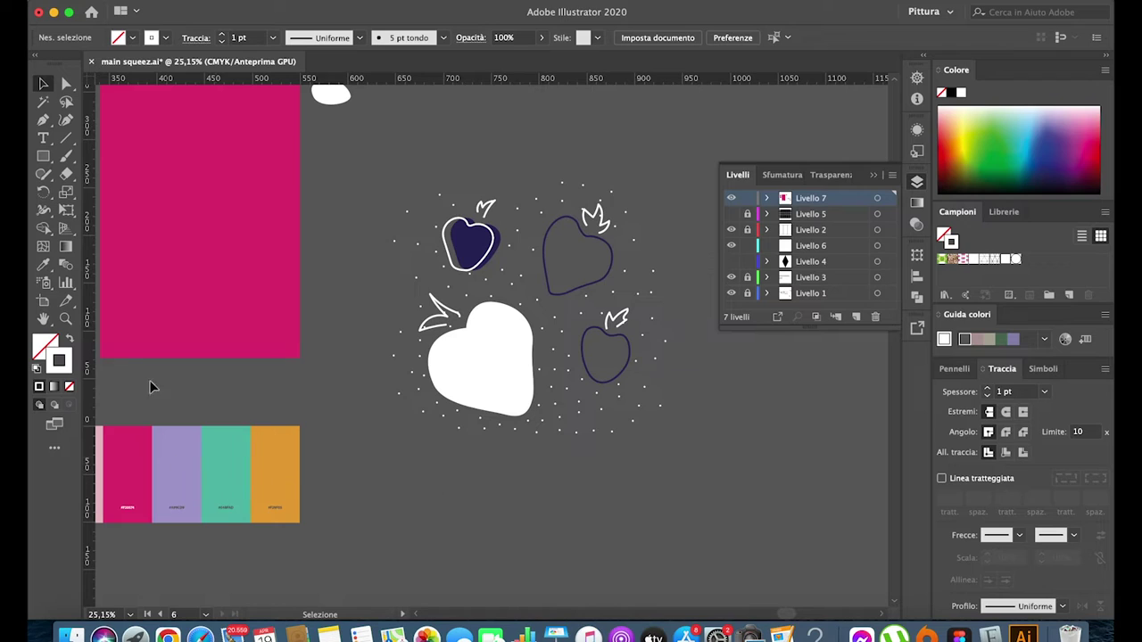
# Hide layers Livello 2, 6 and 3 and eyedrop pink onto the small strawberry's dark copy.
pyautogui.moveTo(732, 277); pyautogui.dragTo(731, 229)
pyautogui.moveTo(287, 483); pyautogui.dragTo(677, 502)
pyautogui.click(467, 242)
pyautogui.press('i')
pyautogui.click(466, 495)
pyautogui.scroll(3, 571, 207)
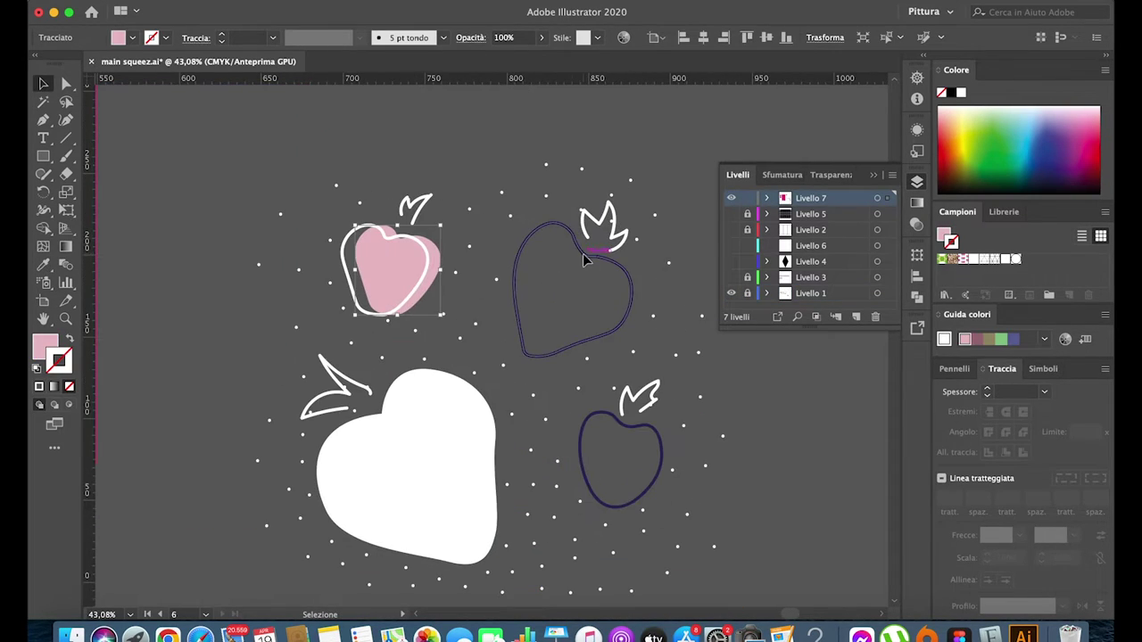
# Make a pink offset copy of the right heart and bring its white outline to the front.
pyautogui.moveTo(584, 258); pyautogui.dragTo(596, 263)
pyautogui.press('i')
pyautogui.click(398, 263)
pyautogui.press('v')
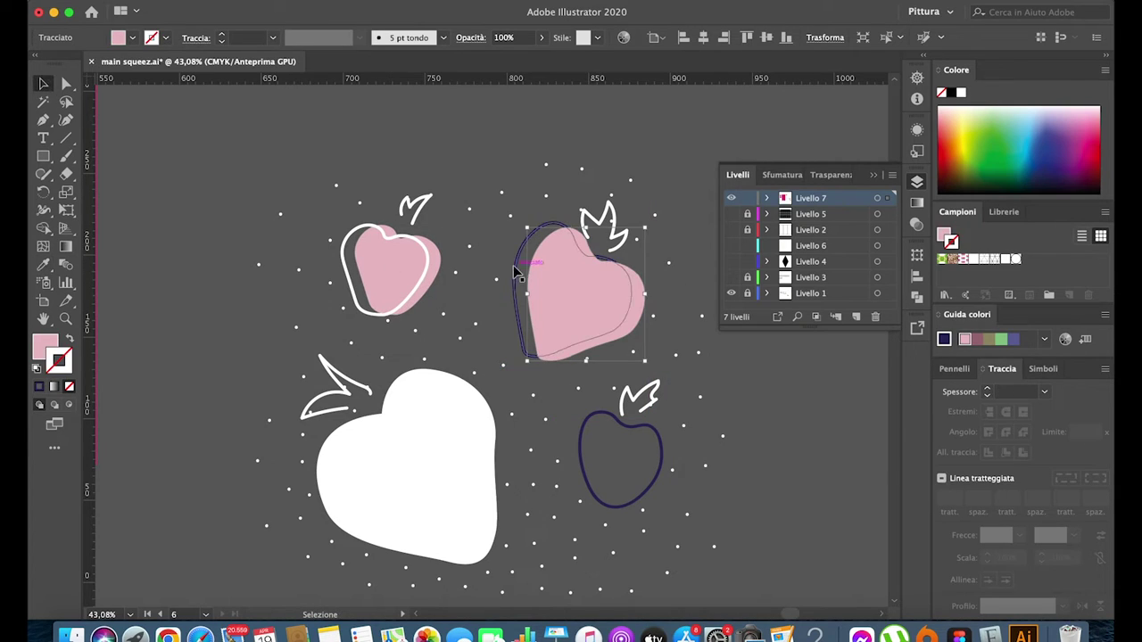
pyautogui.rightClick(523, 288)
pyautogui.click(765, 574)
pyautogui.rightClick(525, 334)
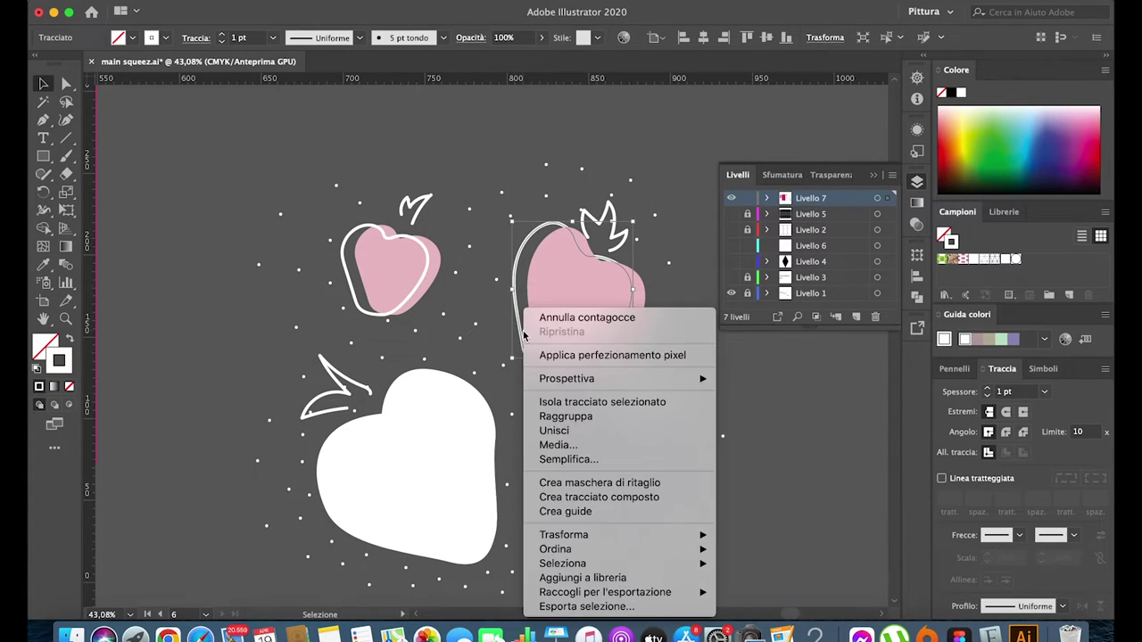
pyautogui.click(423, 474)
# Offset a copy of the big heart and make it pink behind the white outline.
pyautogui.moveTo(423, 474); pyautogui.dragTo(441, 465)
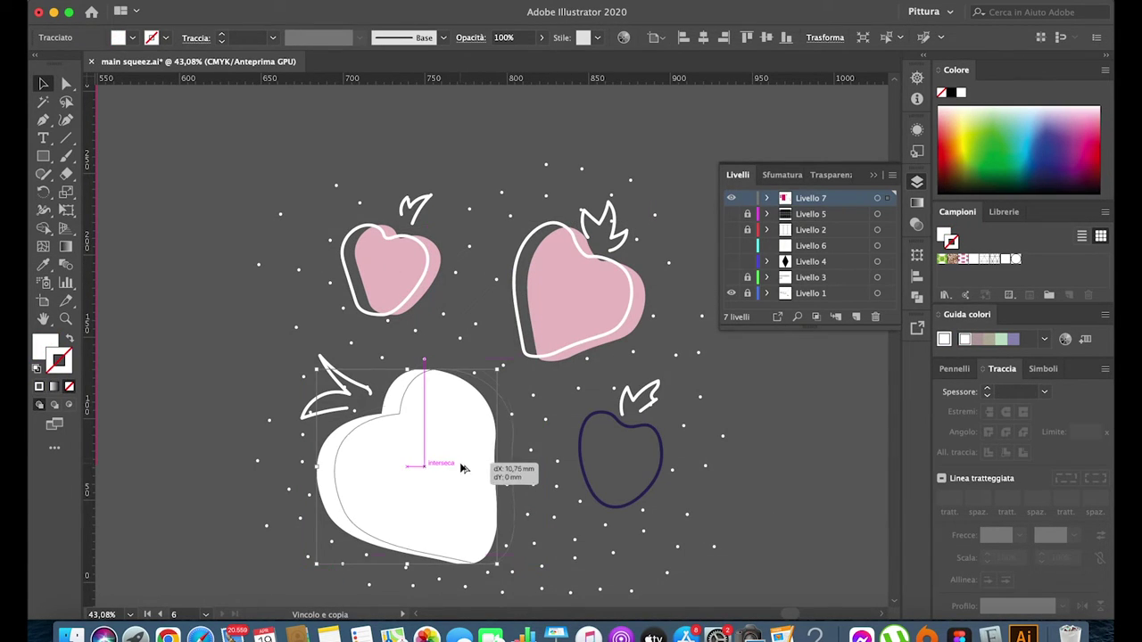
pyautogui.click(45, 264)
pyautogui.click(350, 230)
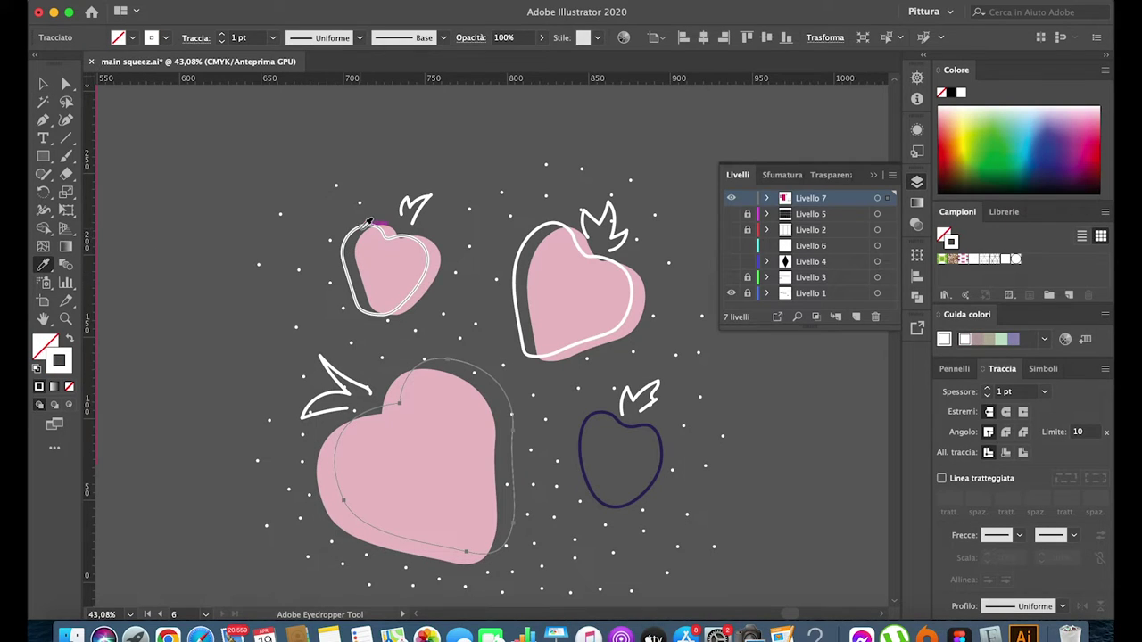
pyautogui.hotkey('ctrl', 'z')
# Make the small apple pink and give its copy a white outline.
pyautogui.keyDown('ctrl'); pyautogui.click(614, 426); pyautogui.keyUp('ctrl')
pyautogui.click(392, 285)
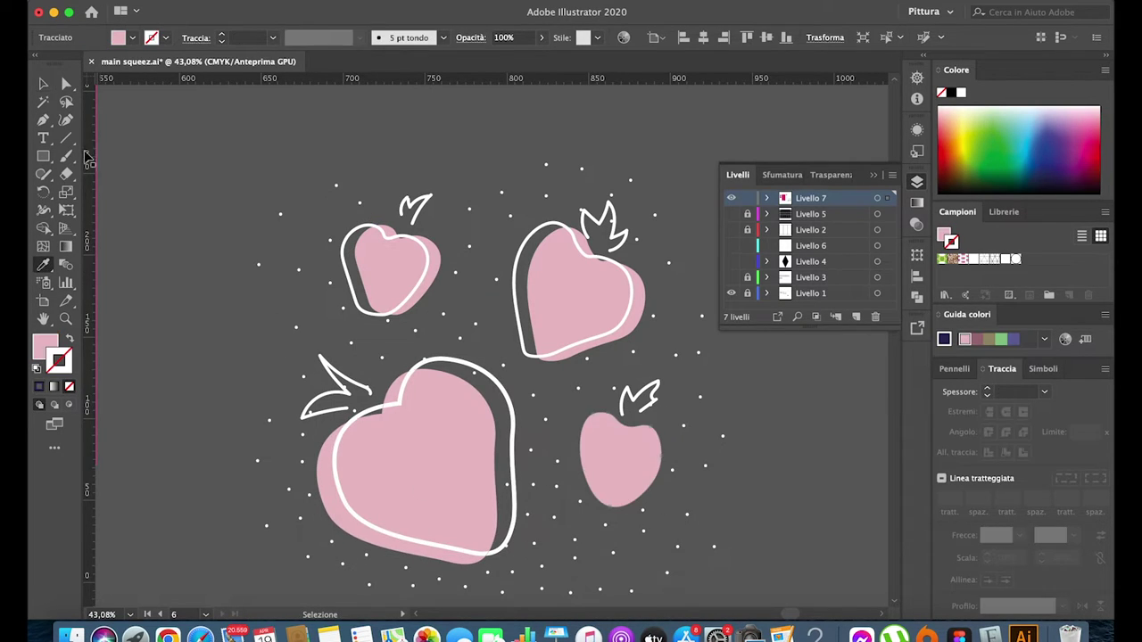
pyautogui.press('v')
pyautogui.click(616, 455)
pyautogui.press('i')
pyautogui.click(344, 267)
# Offset the white outline up-left of the small apple's pink fill.
pyautogui.press('v')
pyautogui.moveTo(665, 407); pyautogui.dragTo(656, 399)
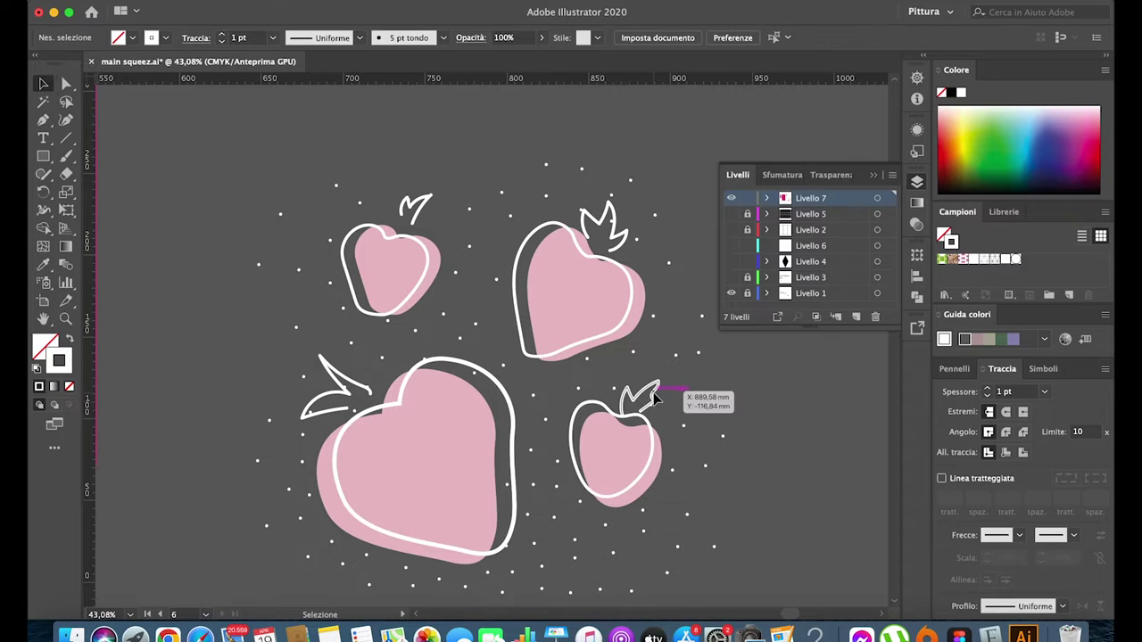
pyautogui.scroll(3, 625, 402)
pyautogui.scroll(-5, 490, 420)
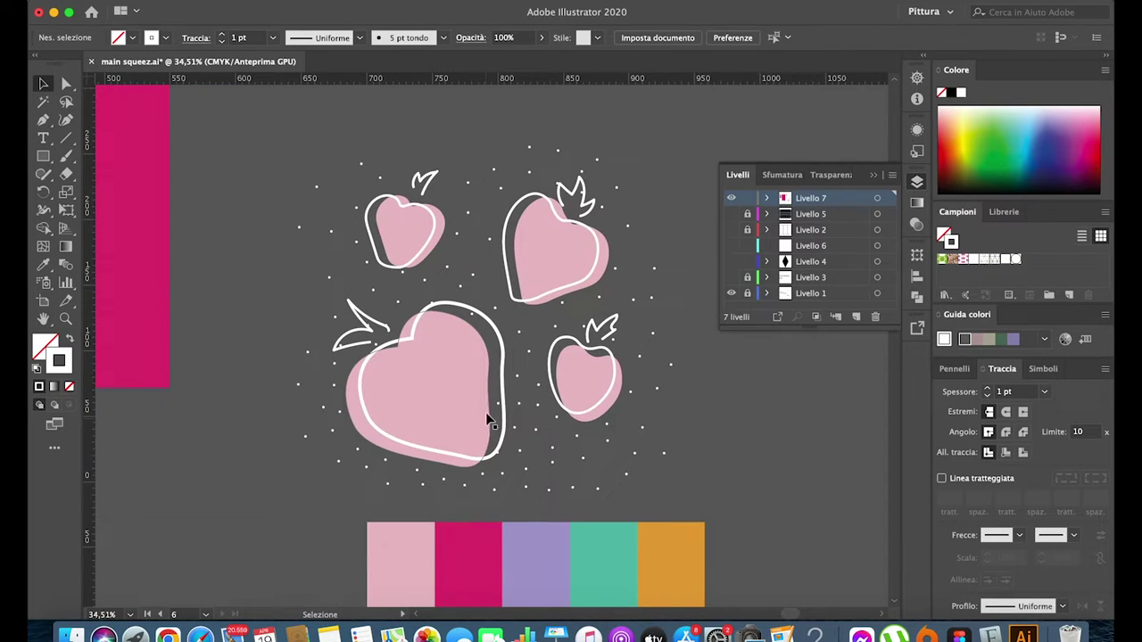
# Move two white dots into empty gaps and marquee-select all the strawberry artwork.
pyautogui.click(516, 452)
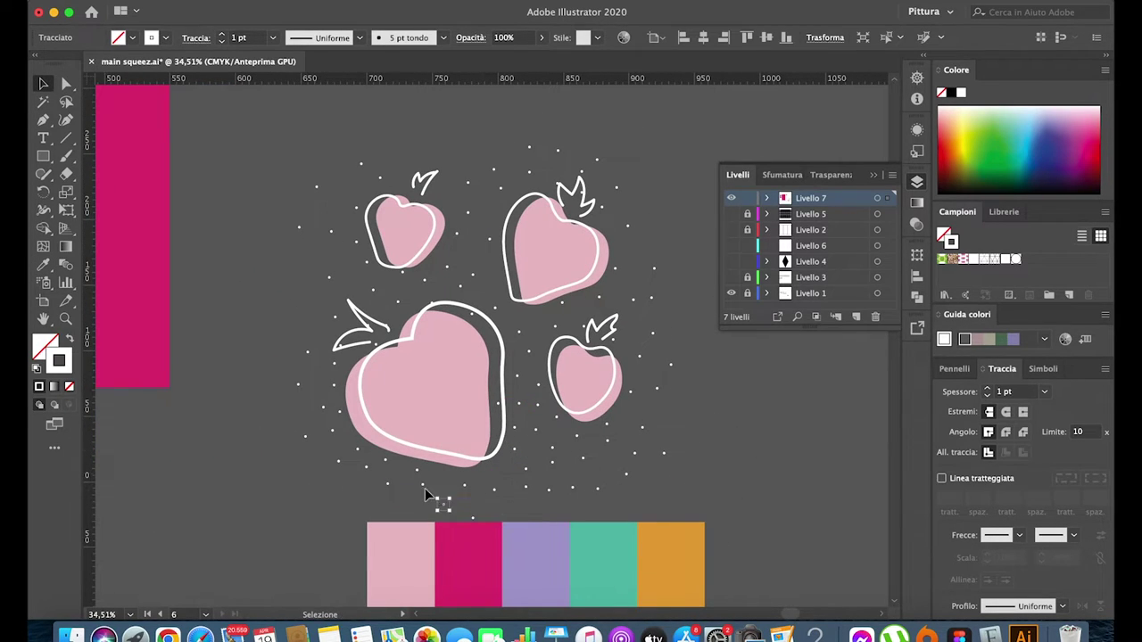
pyautogui.moveTo(424, 488); pyautogui.dragTo(551, 466)
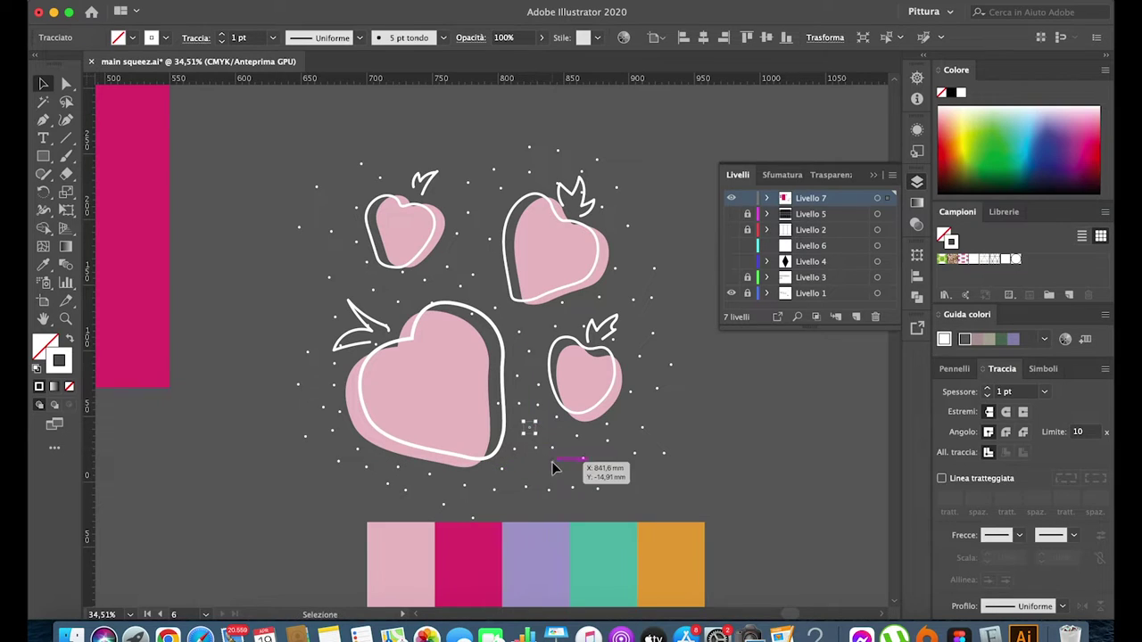
pyautogui.click(439, 508)
pyautogui.scroll(-1, 388, 488)
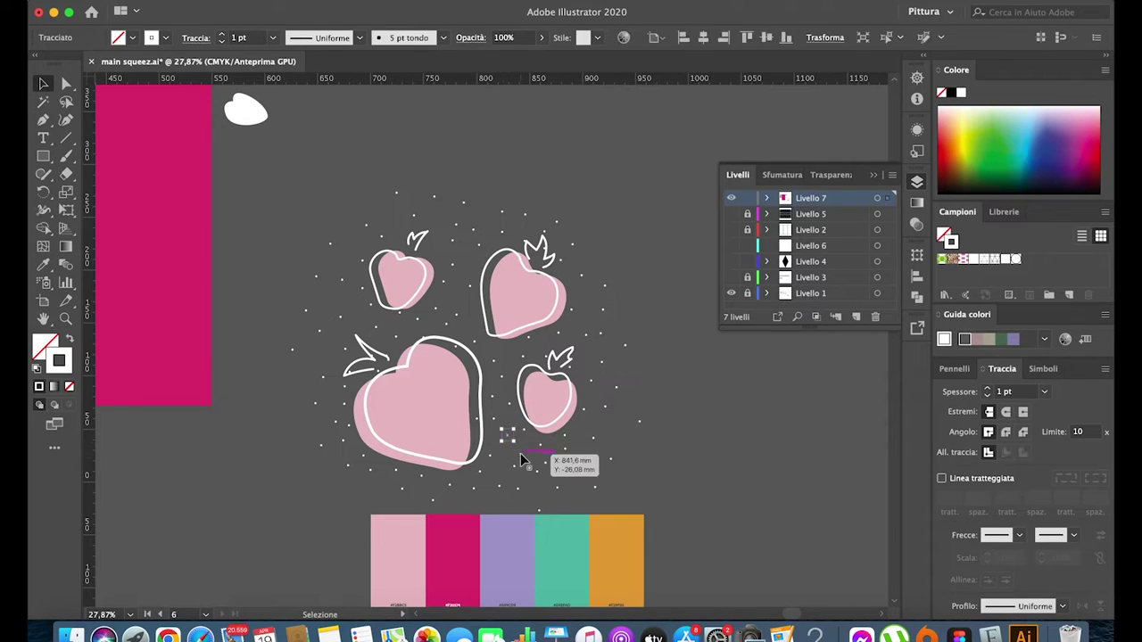
pyautogui.moveTo(520, 453); pyautogui.dragTo(616, 433)
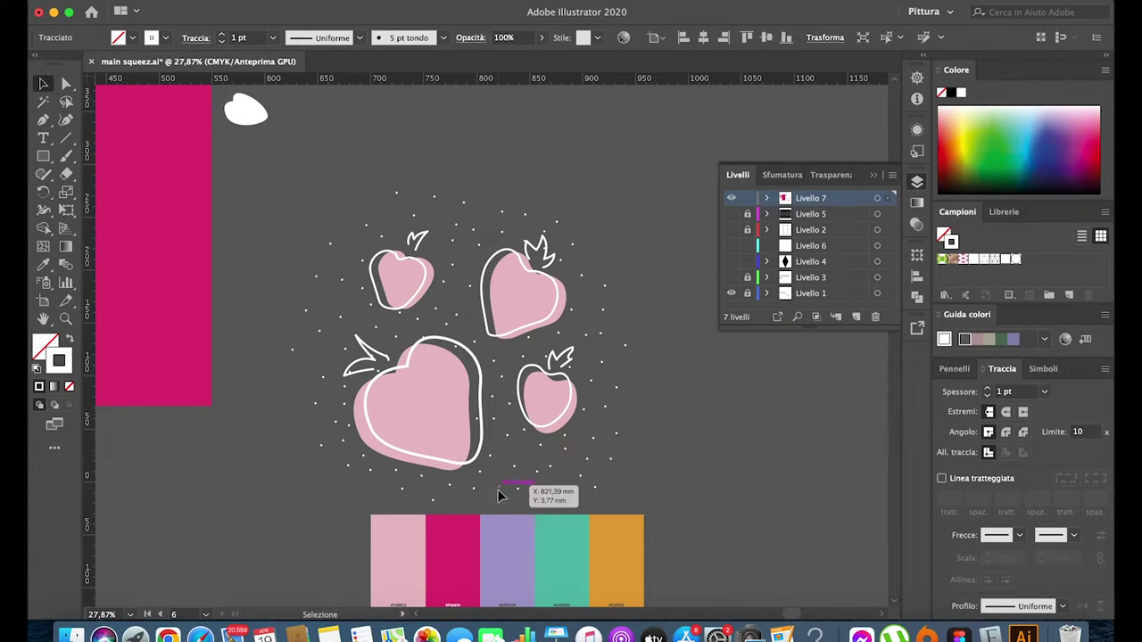
pyautogui.scroll(-1, 500, 496)
pyautogui.moveTo(321, 214); pyautogui.dragTo(585, 500)
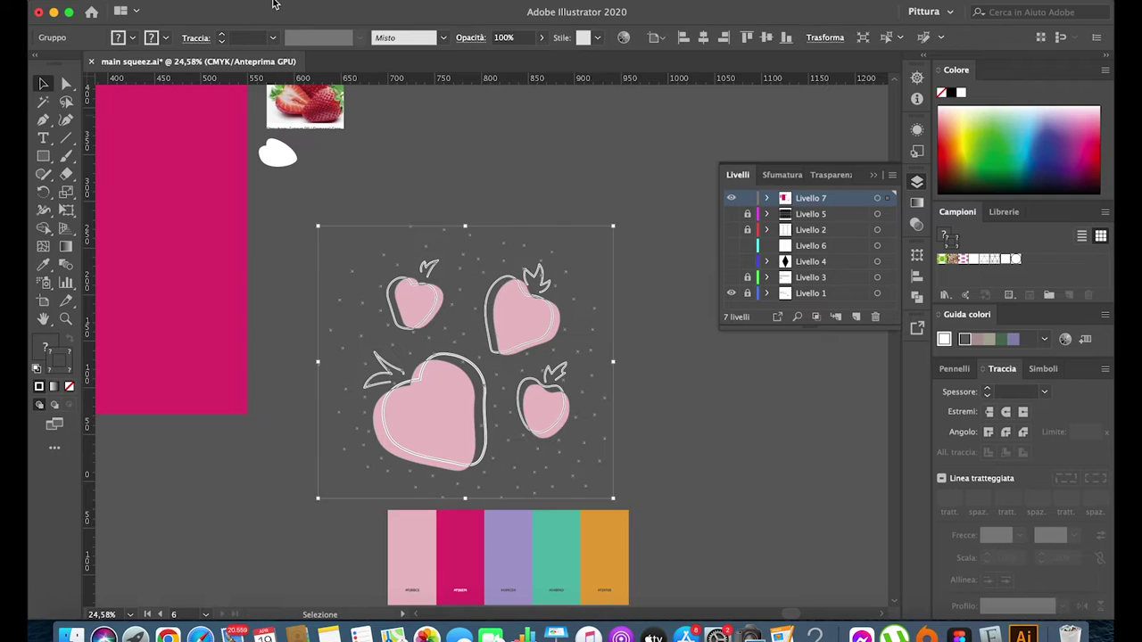
# Create a new pattern from the strawberry artwork and try the brick tile types.
pyautogui.click(274, 4)
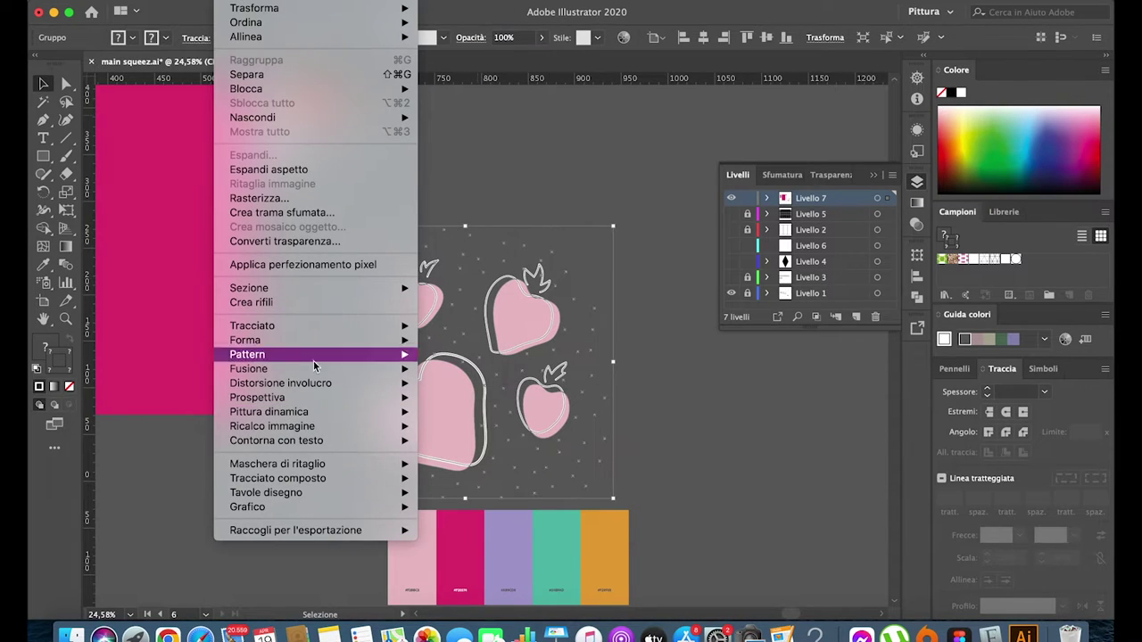
pyautogui.click(446, 355)
pyautogui.click(720, 342)
pyautogui.click(754, 281)
pyautogui.click(727, 329)
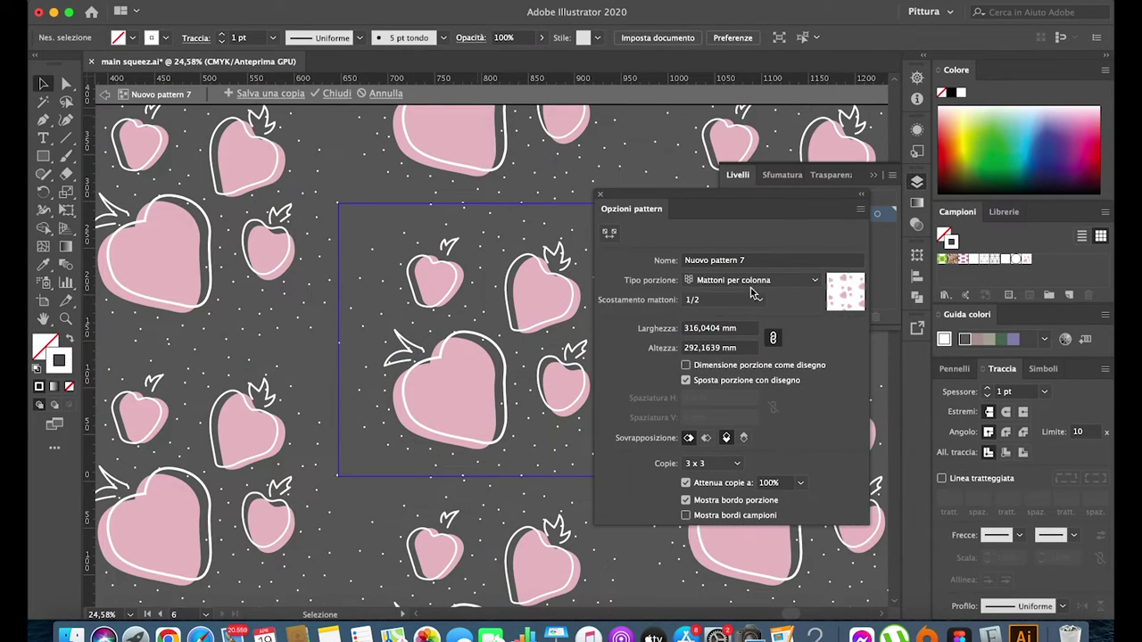
pyautogui.click(754, 280)
pyautogui.click(740, 308)
pyautogui.click(754, 280)
# Set the pattern tile to brick by row with a 275 mm width.
pyautogui.click(739, 327)
pyautogui.click(702, 328)
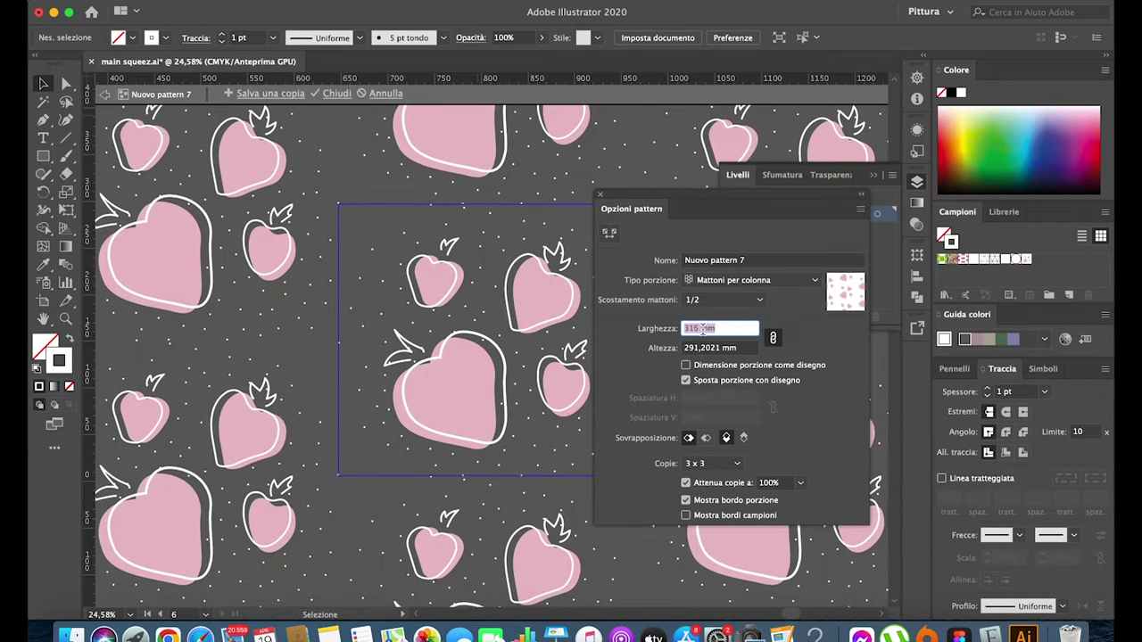
pyautogui.press('Down')
pyautogui.press('Down')
pyautogui.press('Down')
pyautogui.press('Down')
pyautogui.press('Down')
pyautogui.press('Down')
pyautogui.press('Down')
pyautogui.press('Down')
pyautogui.press('Down')
pyautogui.press('Down')
pyautogui.press('Down')
pyautogui.press('Down')
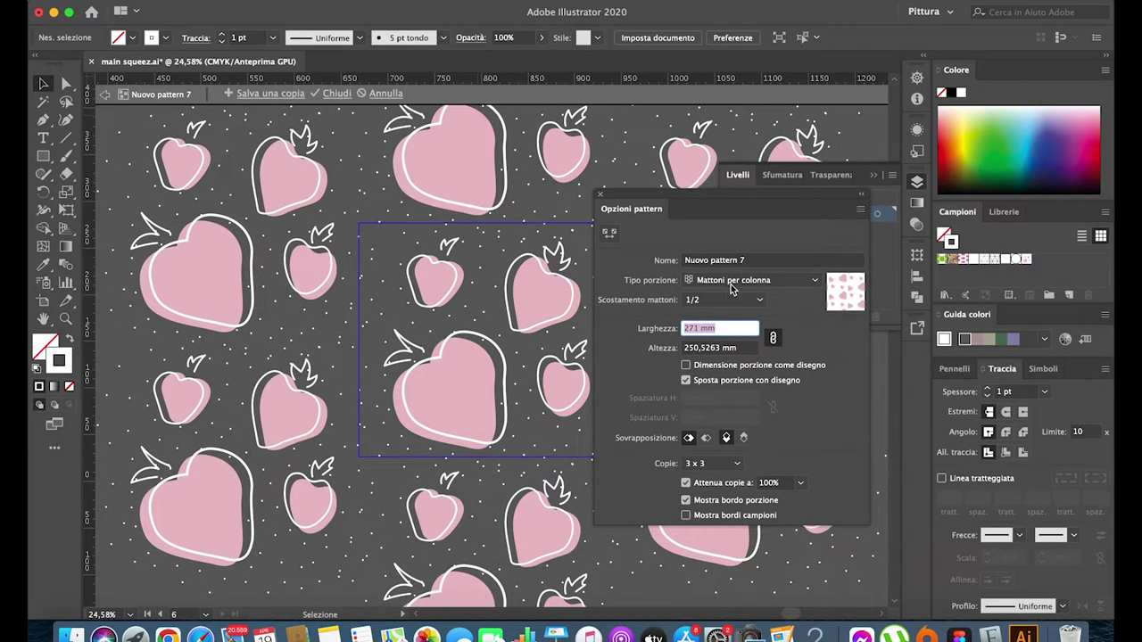
pyautogui.click(732, 287)
pyautogui.click(733, 312)
pyautogui.press('Up')
pyautogui.press('Up')
pyautogui.press('Up')
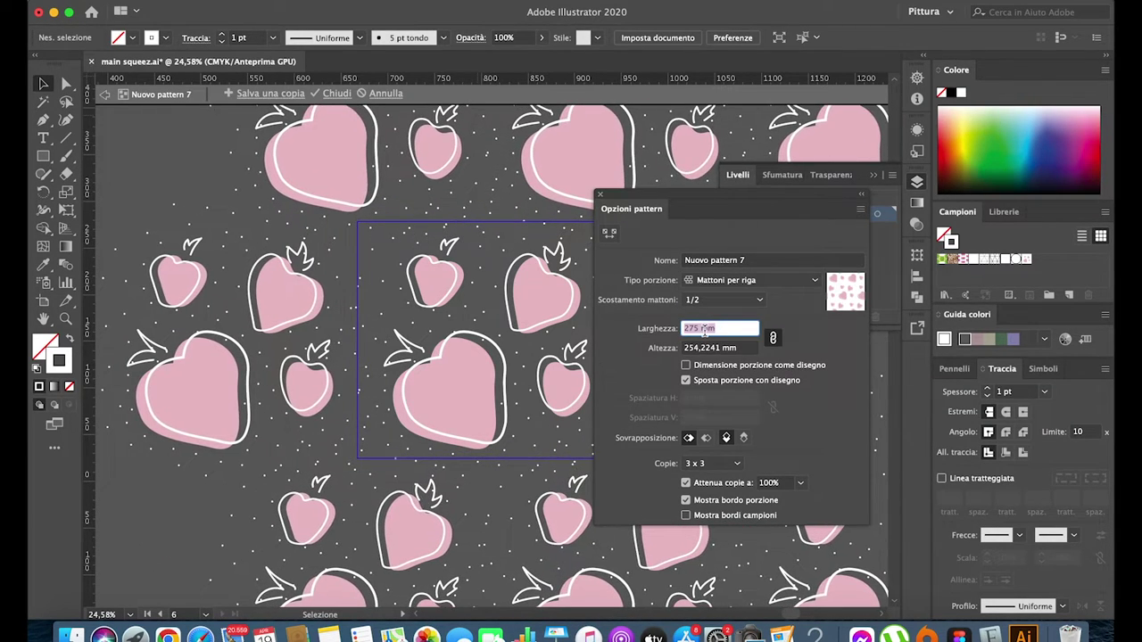
pyautogui.scroll(-5, 339, 357)
# Close pattern editing and fill the magenta rectangle copy with the strawberry pattern swatch.
pyautogui.click(599, 193)
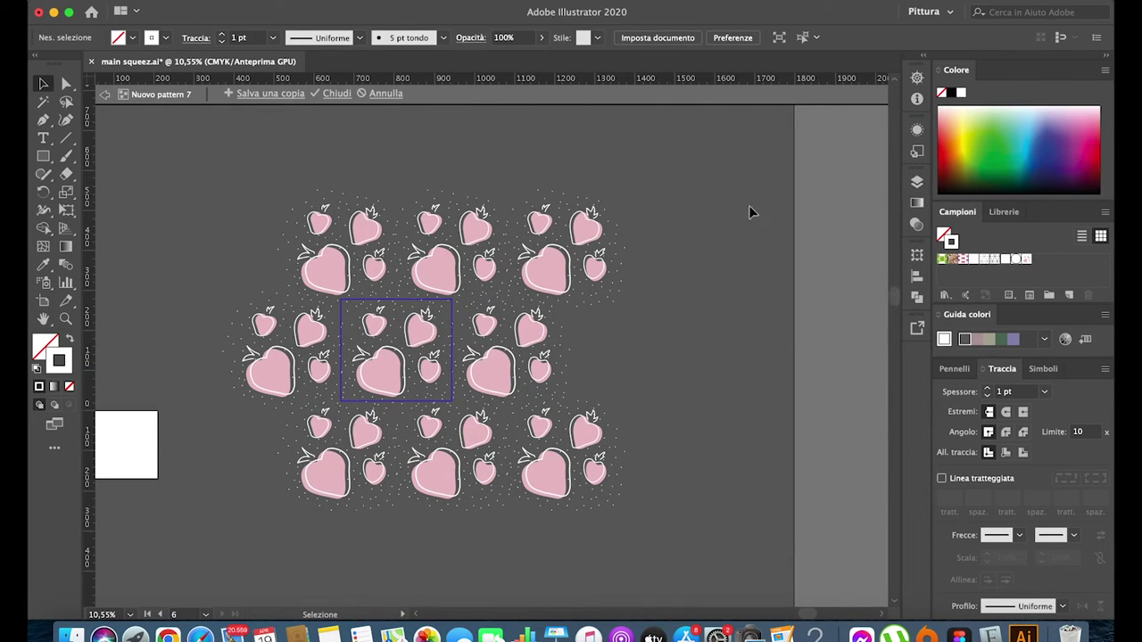
pyautogui.click(332, 93)
pyautogui.click(180, 284)
pyautogui.press('Delete')
pyautogui.moveTo(252, 303)
pyautogui.mouseDown()
pyautogui.moveTo(262, 160)
pyautogui.moveTo(252, 267)
pyautogui.mouseUp()
pyautogui.click(943, 258)
pyautogui.scroll(3, 208, 279)
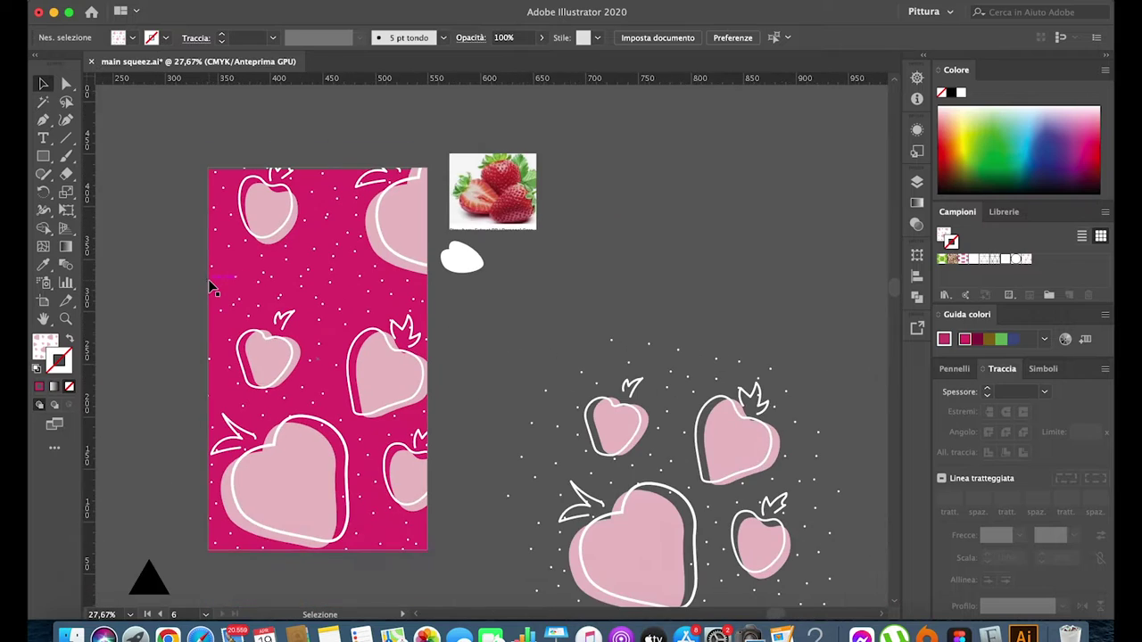
# Reopen the strawberry pattern for editing and select a group of its dots.
pyautogui.doubleClick(208, 279)
pyautogui.click(326, 321)
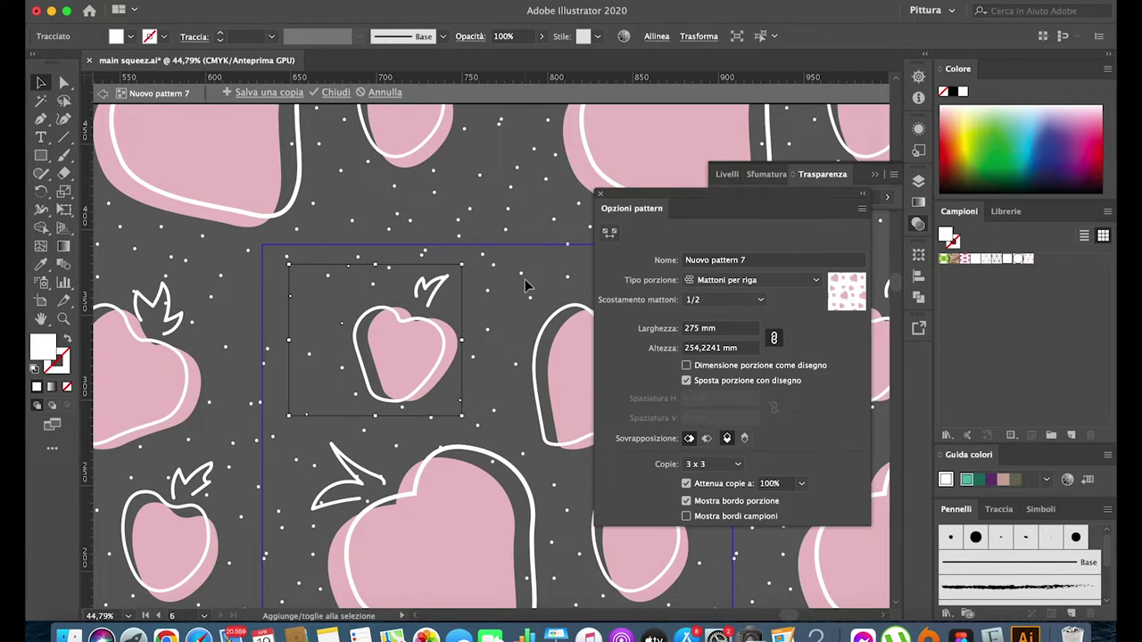
pyautogui.scroll(-3, 527, 285)
pyautogui.hscroll(3, 527, 285)
pyautogui.keyDown('shift'); pyautogui.click(295, 420); pyautogui.keyUp('shift')
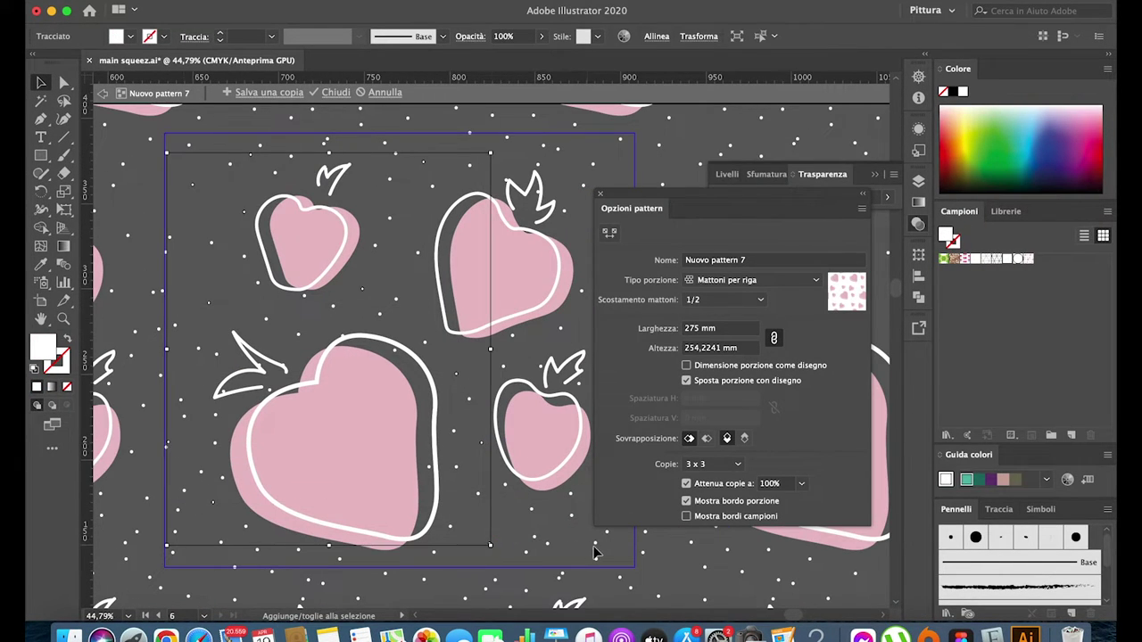
pyautogui.hscroll(3, 596, 546)
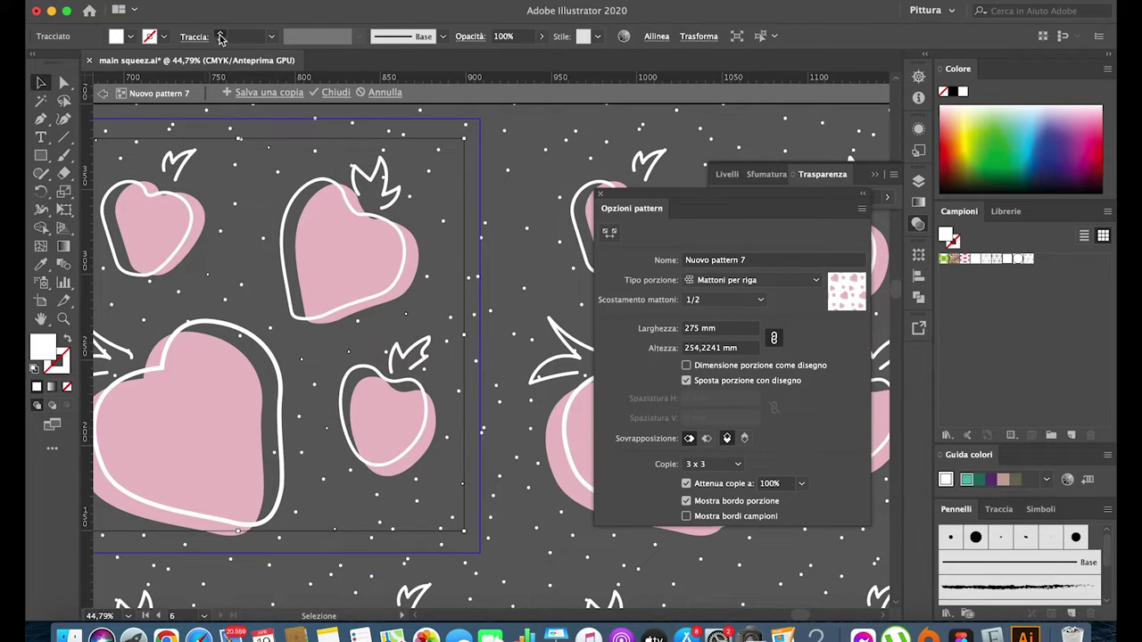
# Give the selected dots the hearts' pink with the Eyedropper and a 9 pt stroke.
pyautogui.press('i')
pyautogui.click(217, 403)
pyautogui.click(37, 86)
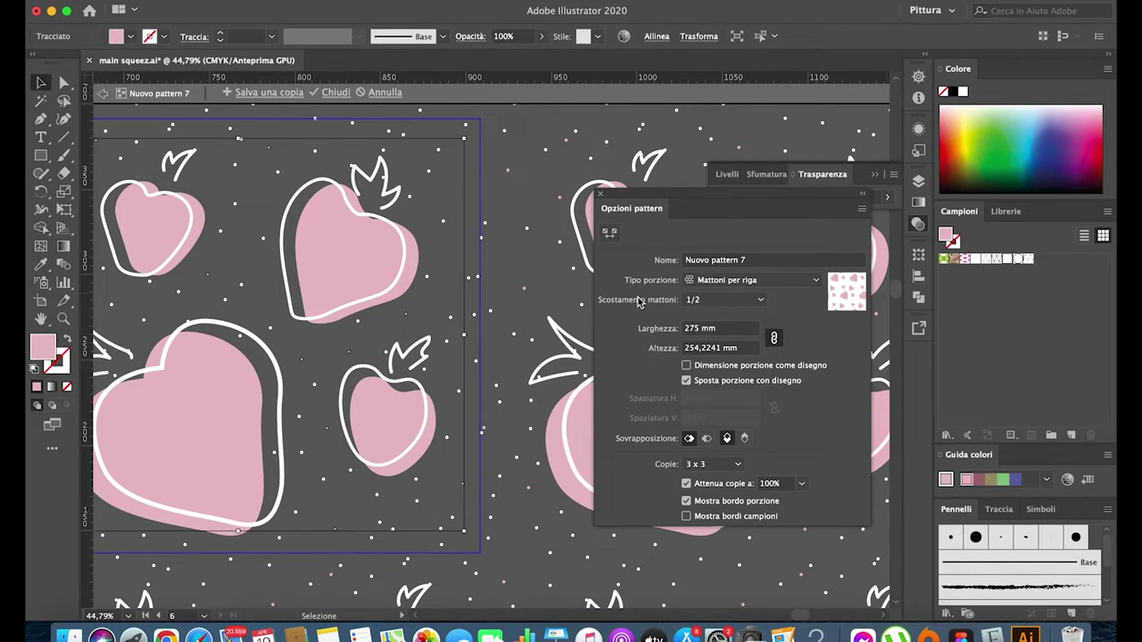
pyautogui.click(220, 37)
pyautogui.doubleClick(46, 349)
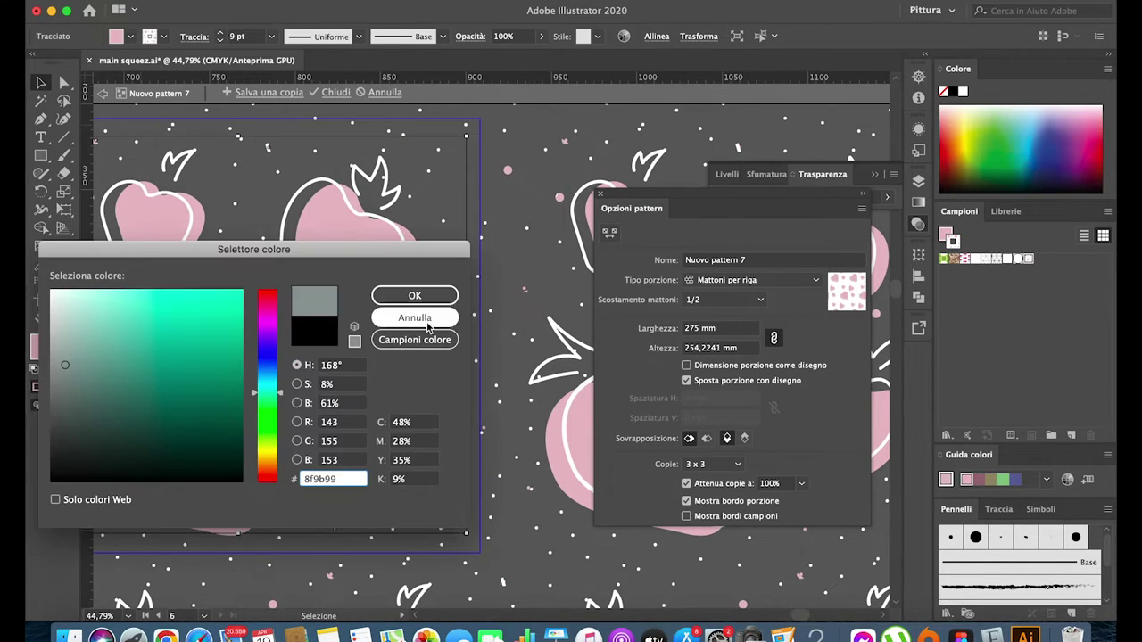
pyautogui.press('Escape')
# Deselect the pink dots and select a small dot in the tile.
pyautogui.click(327, 101)
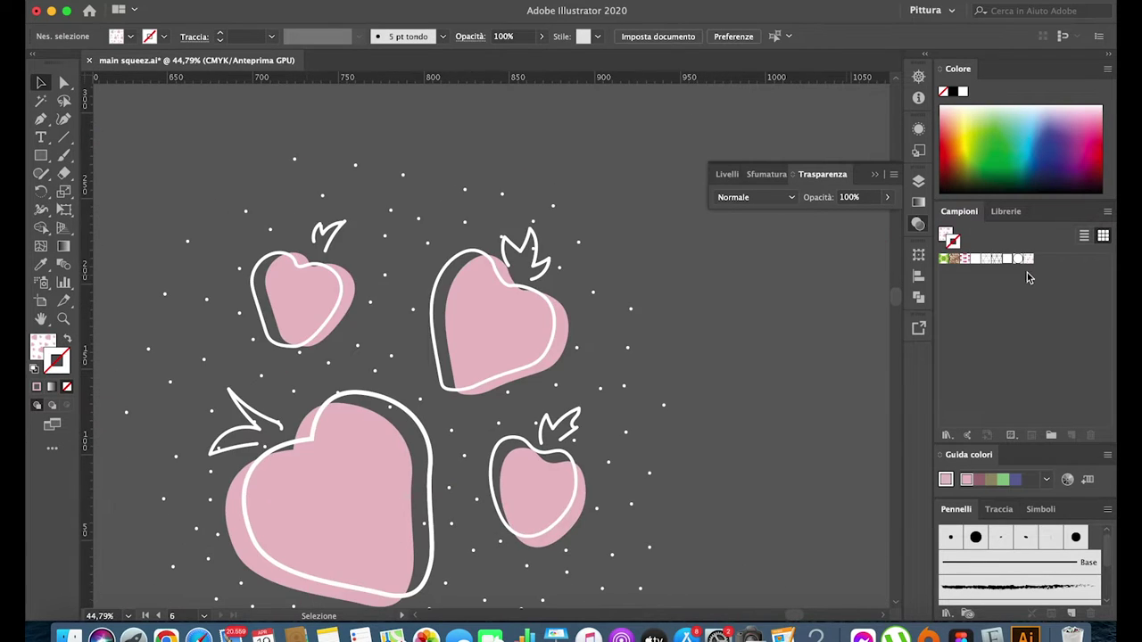
pyautogui.hscroll(-5, 498, 217)
pyautogui.keyDown('shift'); pyautogui.click(445, 214); pyautogui.keyUp('shift')
pyautogui.hscroll(5, 357, 205)
pyautogui.scroll(2, 267, 198)
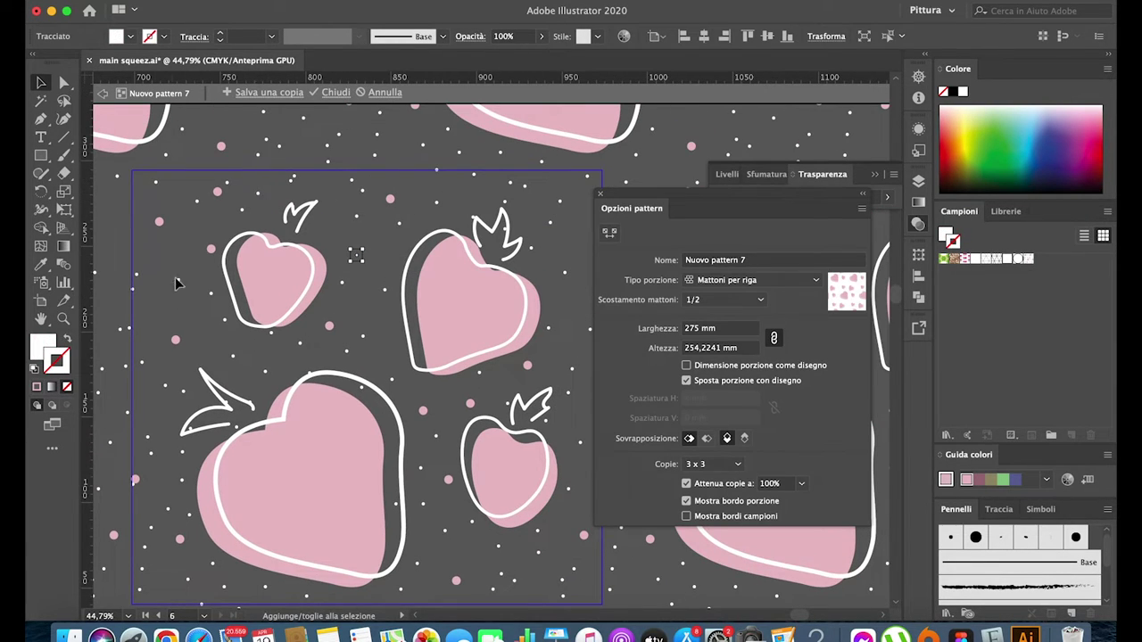
# Enlarge a marquee-selected group of dots with a thicker white outline, then finish pattern editing.
pyautogui.moveTo(357, 255); pyautogui.dragTo(143, 589)
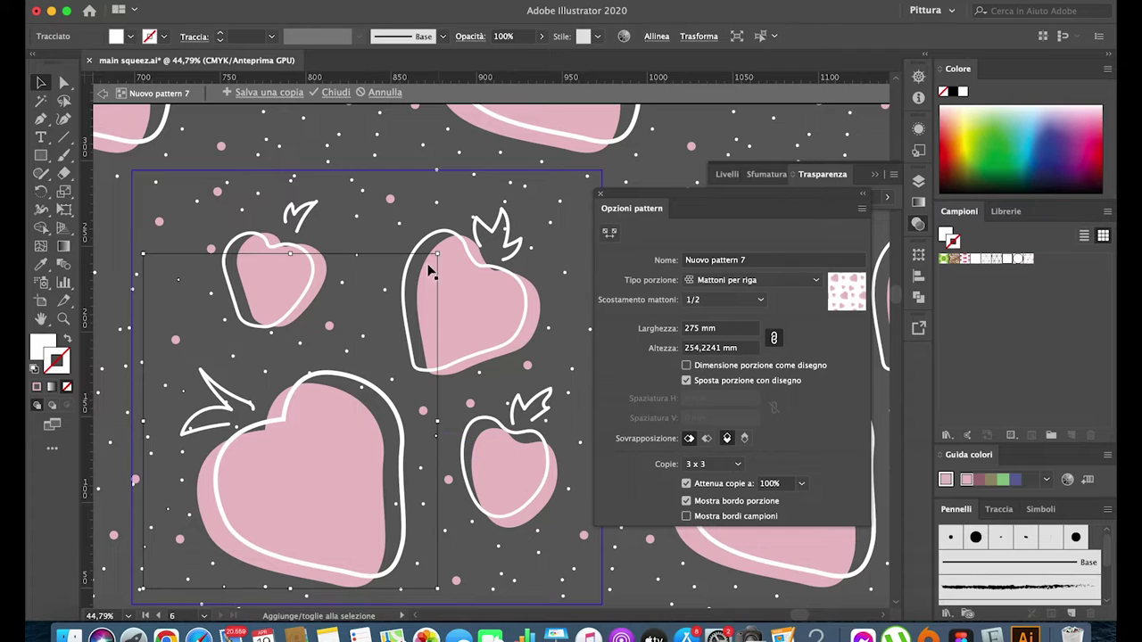
pyautogui.hscroll(5, 431, 269)
pyautogui.scroll(-1, 490, 419)
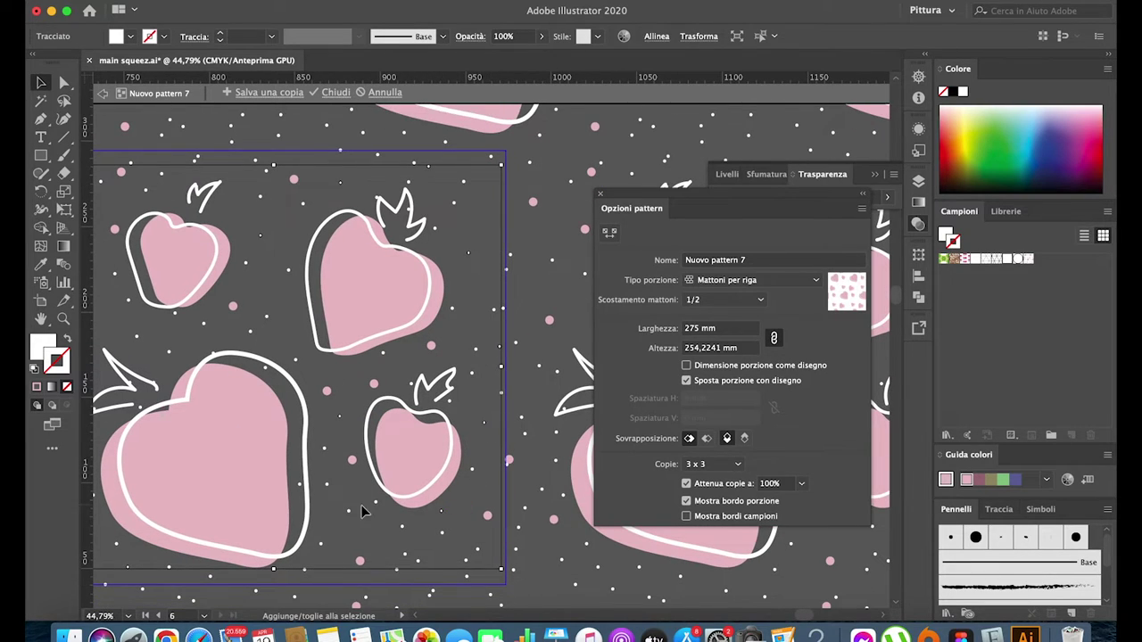
pyautogui.hotkey('shift', 'x')
pyautogui.click(220, 32)
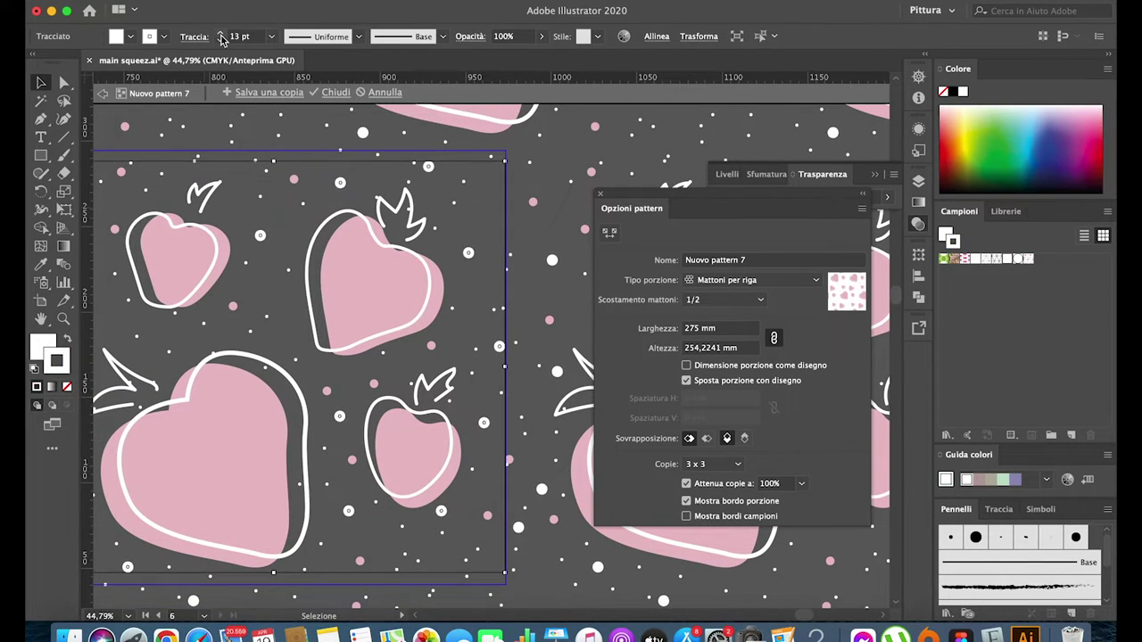
pyautogui.click(221, 32)
pyautogui.keyDown('shift'); pyautogui.click(234, 183); pyautogui.keyUp('shift')
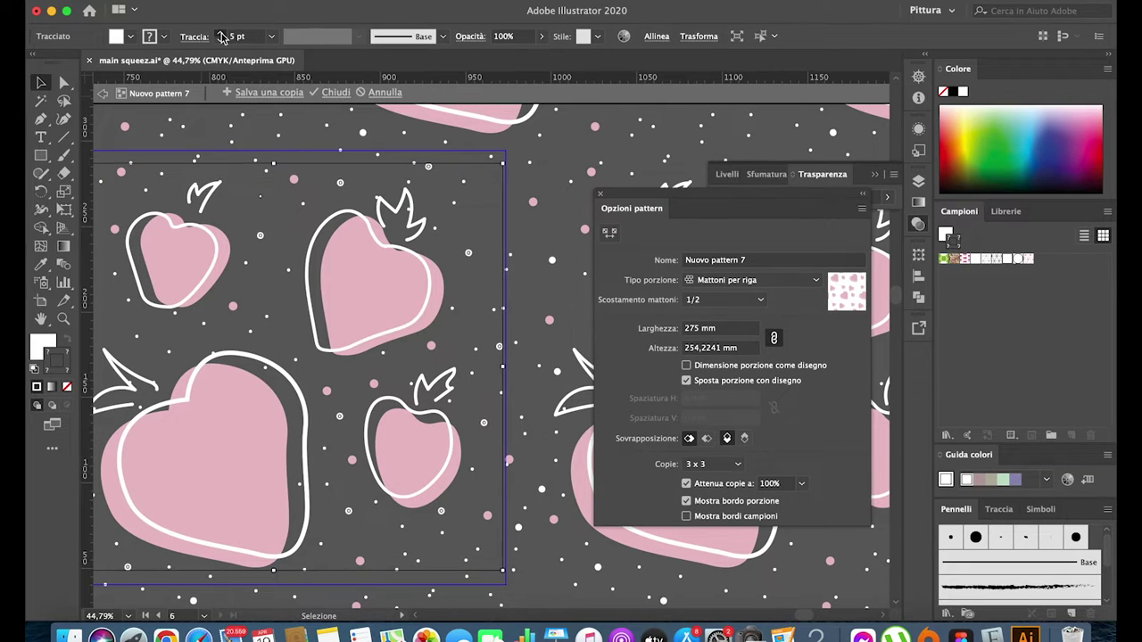
pyautogui.click(335, 93)
# Reopen the strawberry pattern tile for editing and look over its dots.
pyautogui.scroll(3, 187, 198)
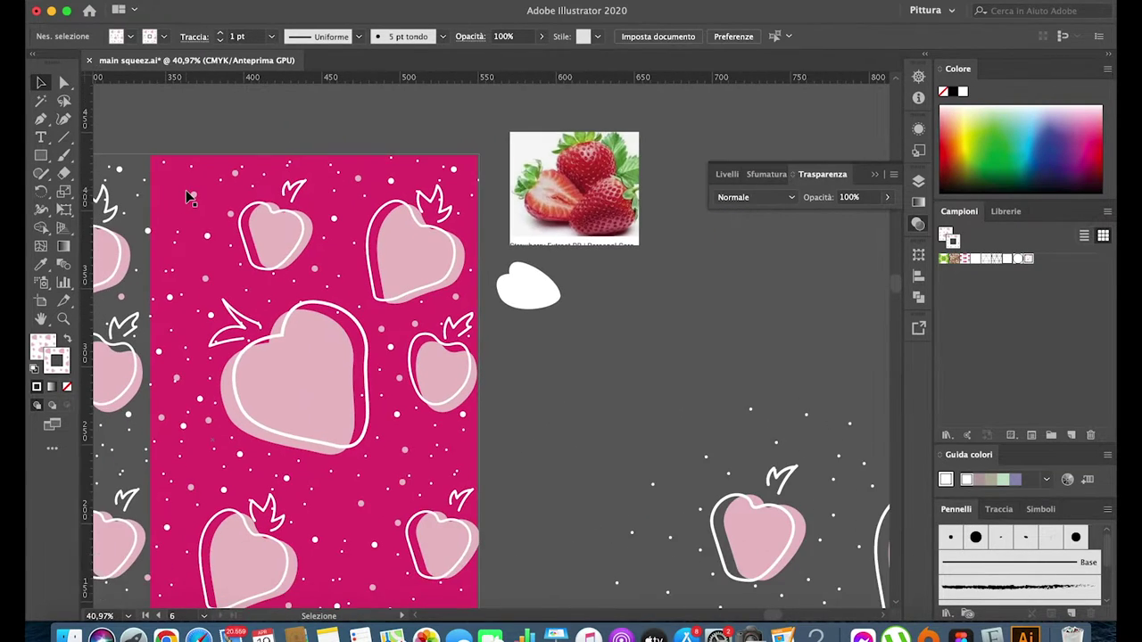
pyautogui.doubleClick(428, 504)
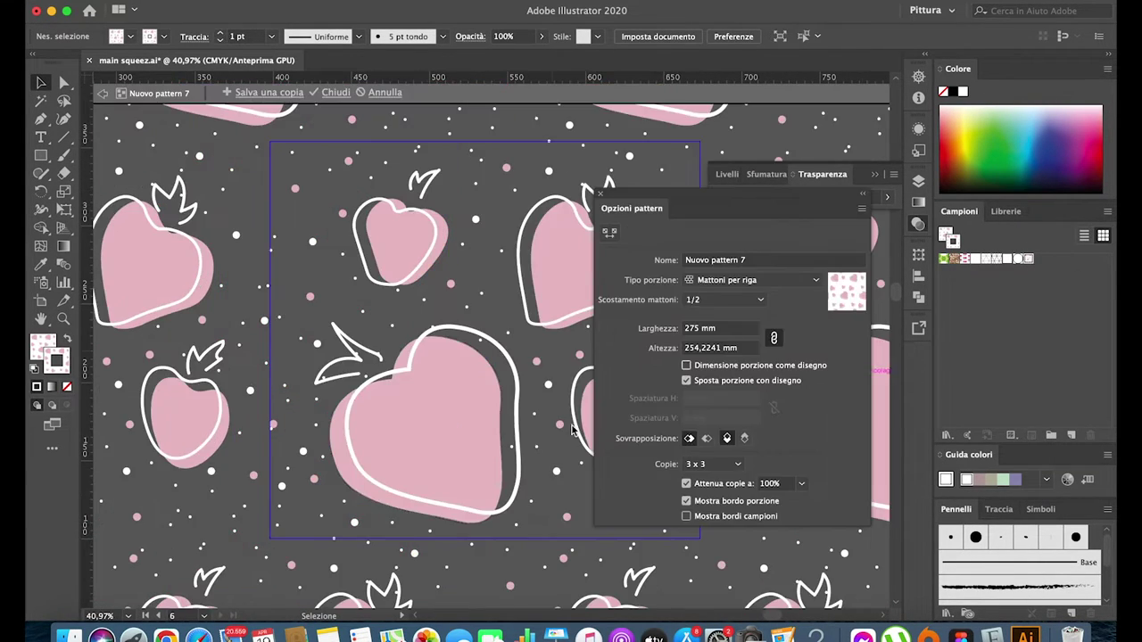
pyautogui.scroll(3, 369, 393)
pyautogui.scroll(3, 370, 357)
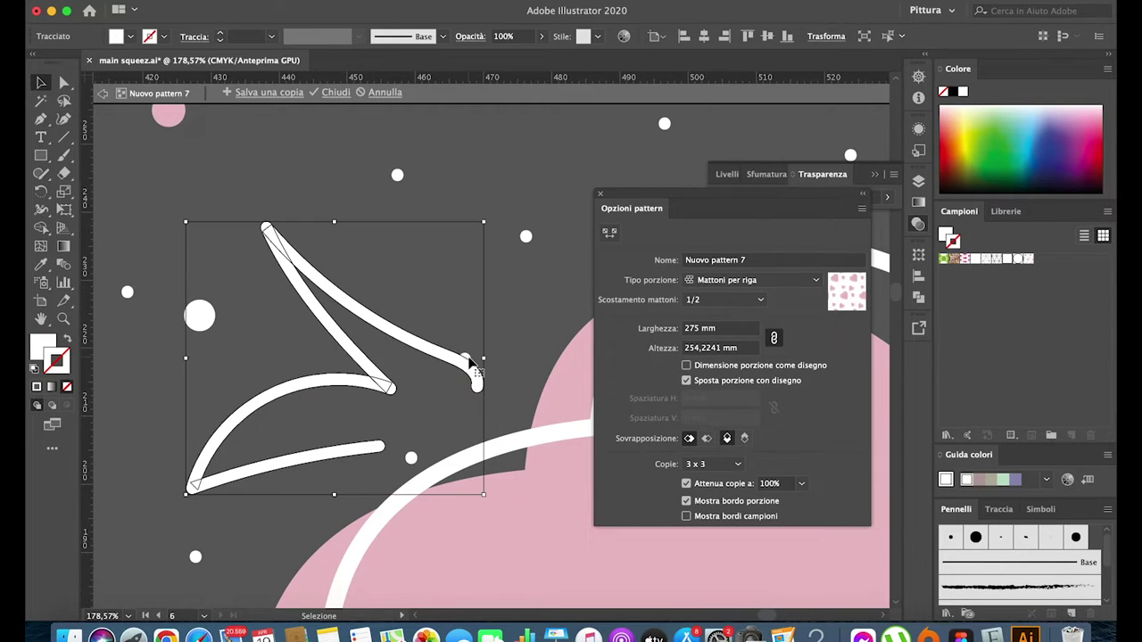
pyautogui.scroll(-2, 473, 406)
pyautogui.scroll(-2, 473, 406)
pyautogui.scroll(-1, 473, 406)
pyautogui.scroll(3, 473, 406)
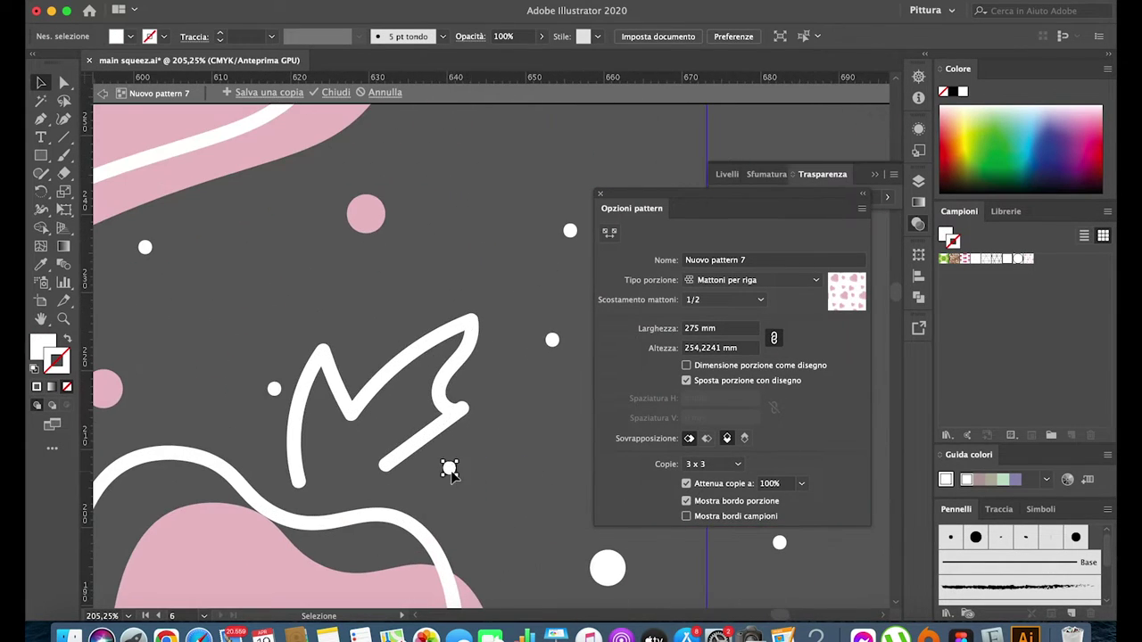
pyautogui.scroll(-1, 450, 468)
pyautogui.scroll(-1, 154, 246)
pyautogui.scroll(-3, 306, 263)
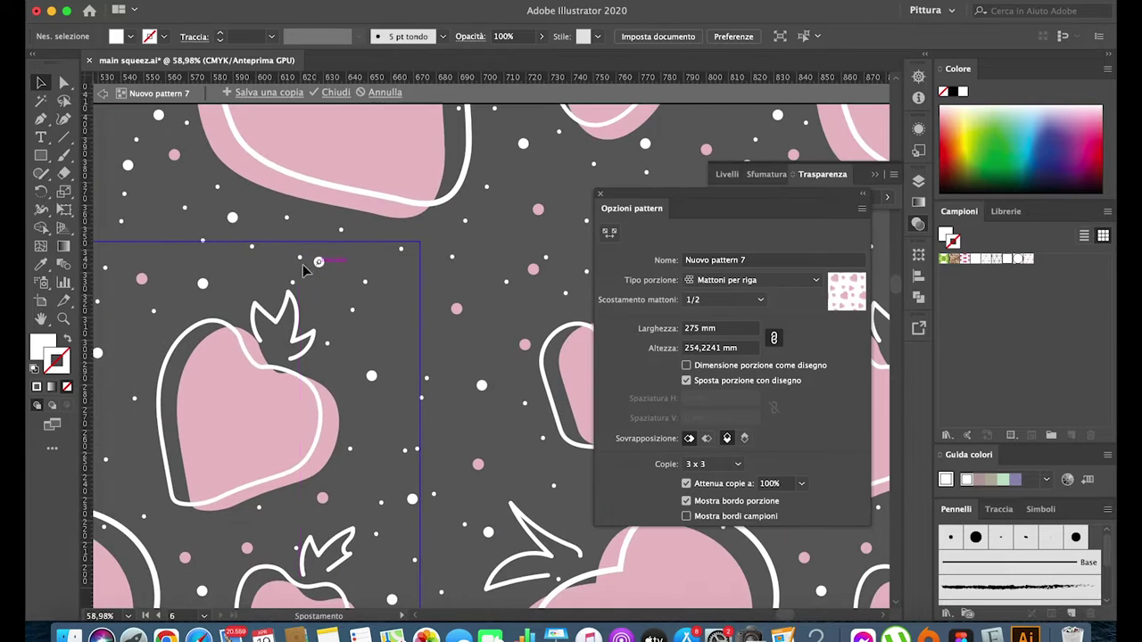
# Copy a pink dot beside the big heart's left side and reselect nearby tile dots.
pyautogui.click(372, 375)
pyautogui.scroll(-2, 372, 374)
pyautogui.moveTo(282, 330); pyautogui.dragTo(211, 257)
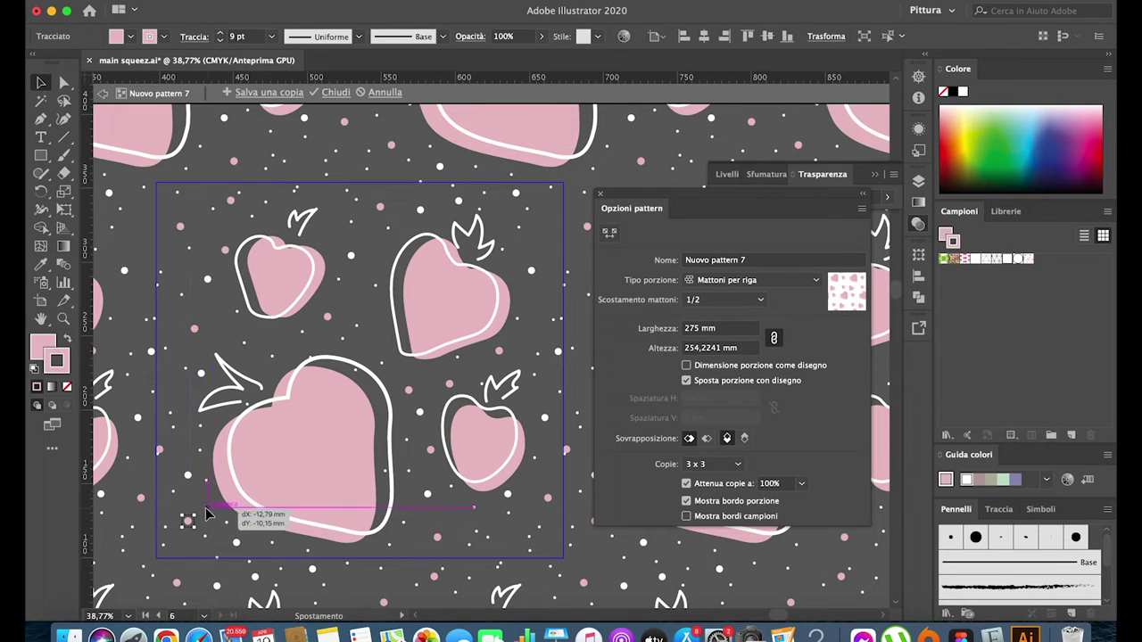
pyautogui.click(172, 453)
pyautogui.click(486, 535)
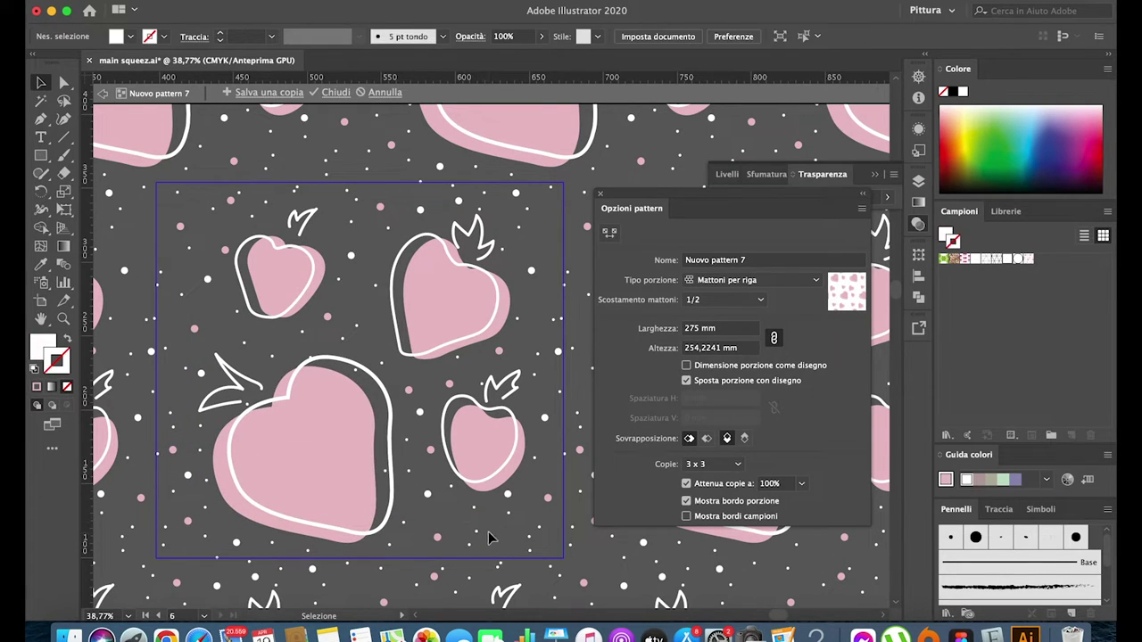
pyautogui.click(546, 527)
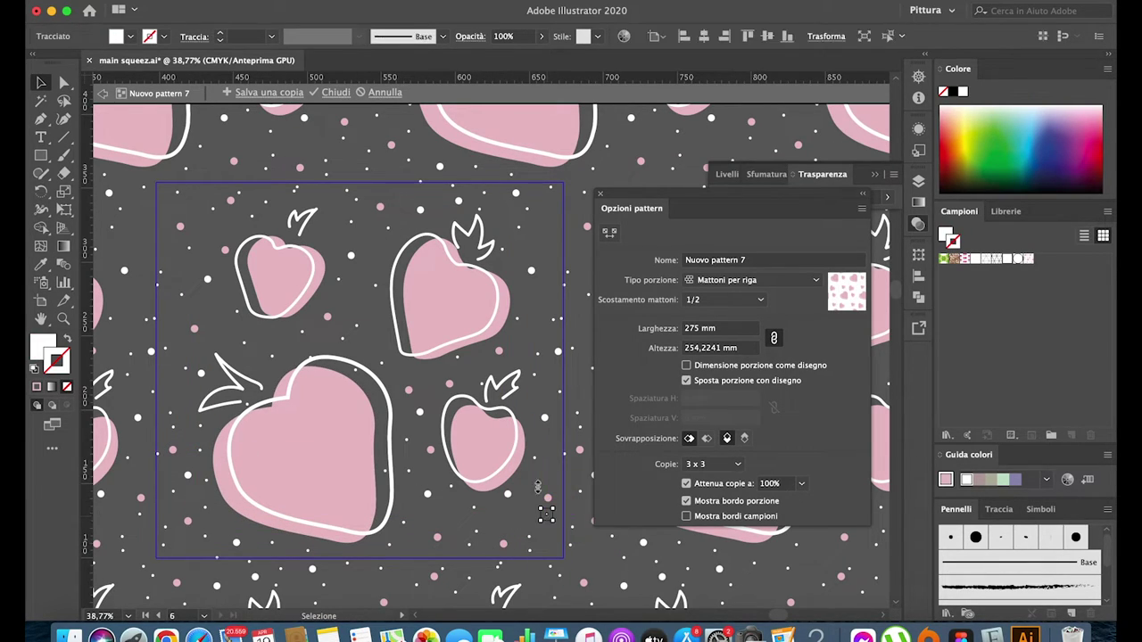
pyautogui.scroll(-3, 539, 466)
pyautogui.click(334, 92)
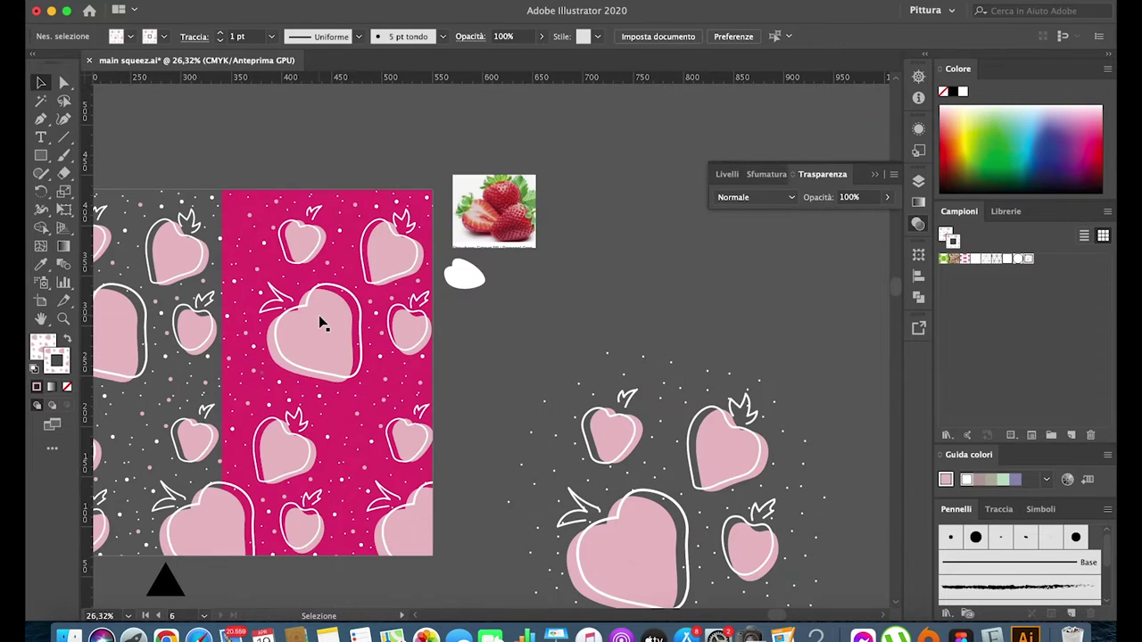
pyautogui.scroll(3, 318, 317)
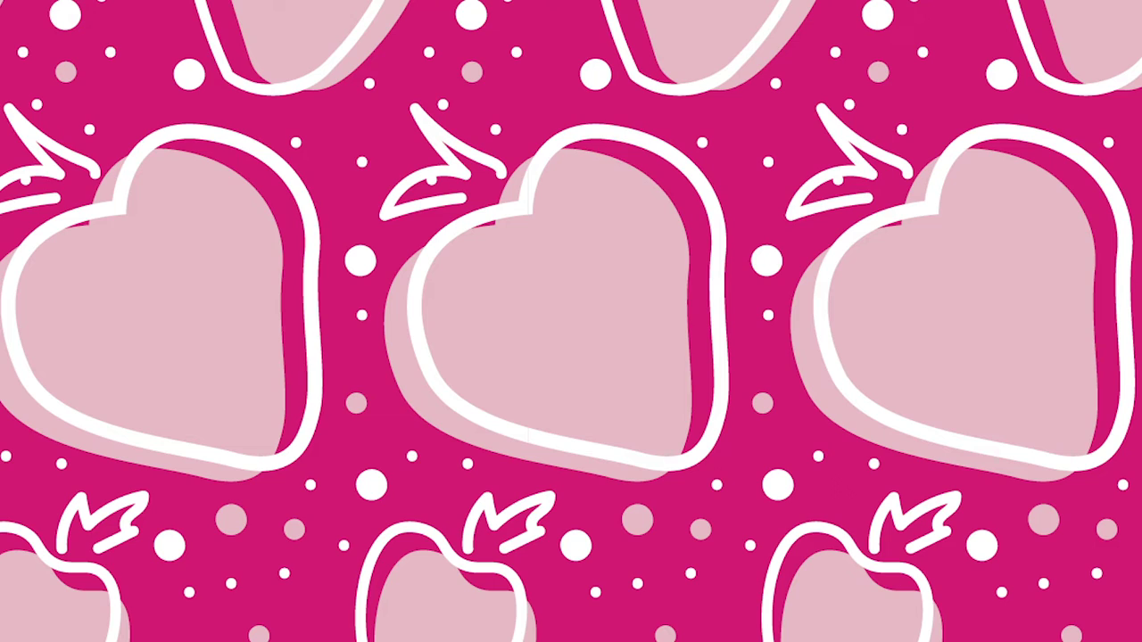